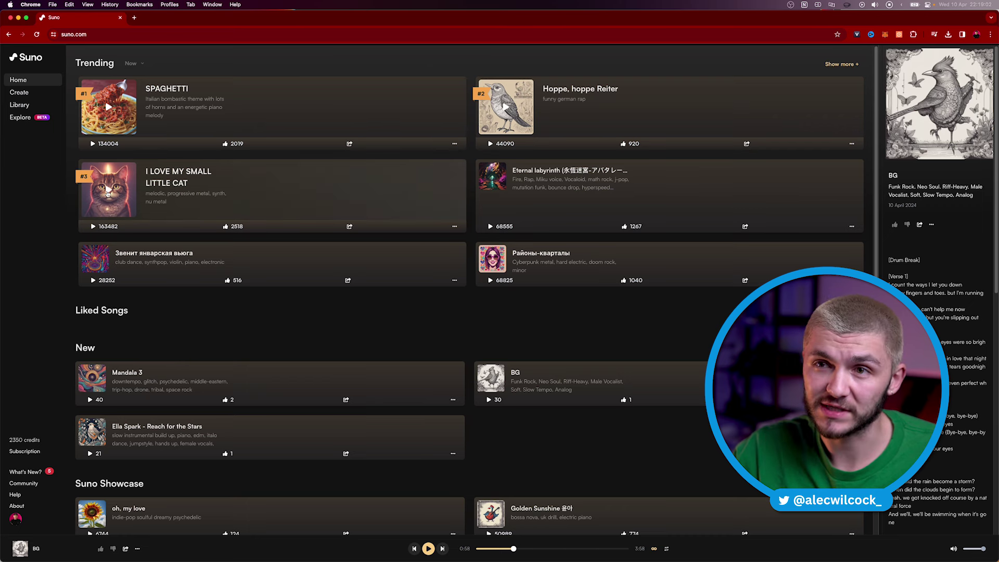
Play the trending I LOVE MY SMALL LITTLE CAT track and scroll the home page sections
click(109, 193)
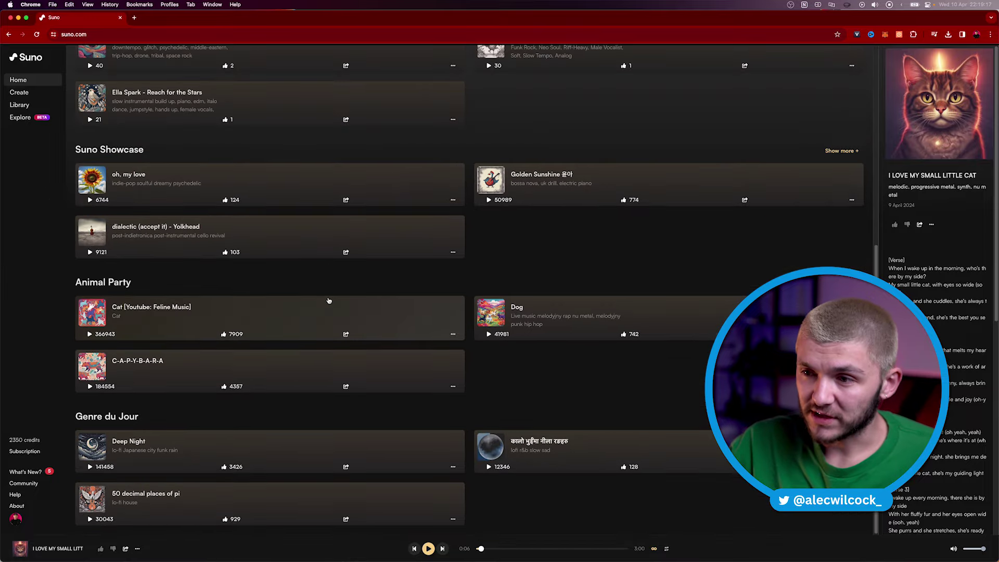
scroll(327, 299, up, 5)
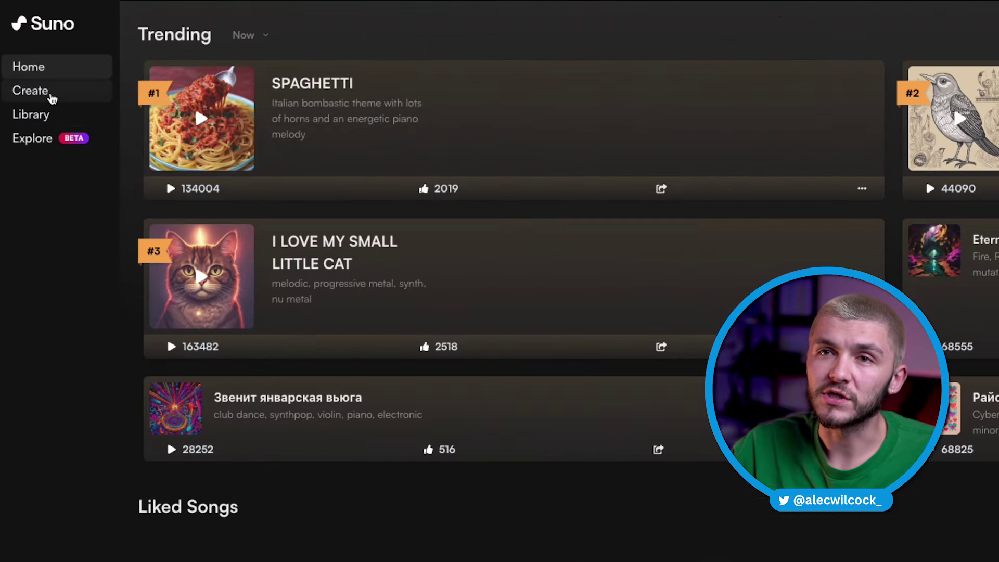
From the credits link, review the Basic, Pro and Premier plans and the free plan's Non-commercial terms
click(51, 94)
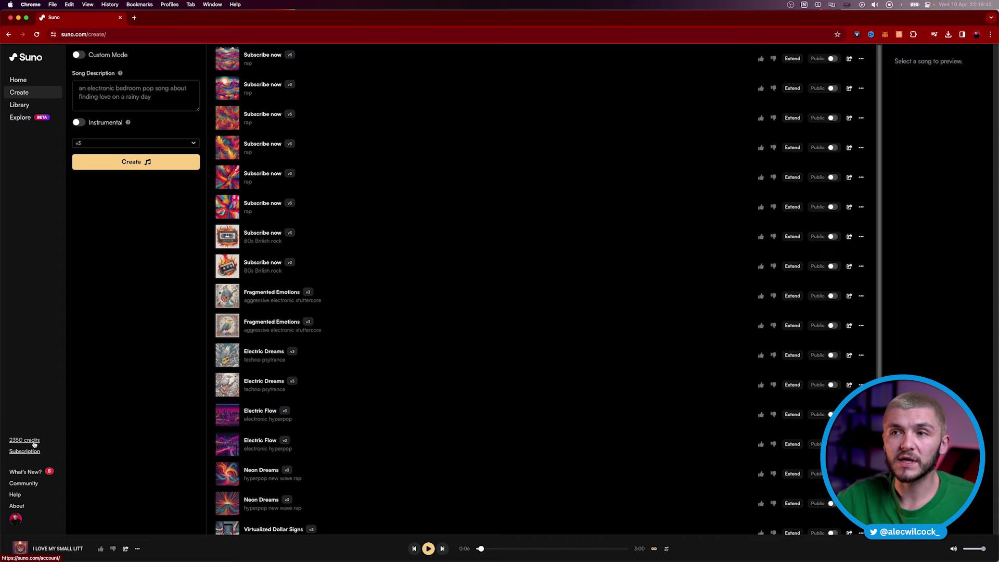
click(33, 441)
scroll(240, 212, down, 5)
click(504, 217)
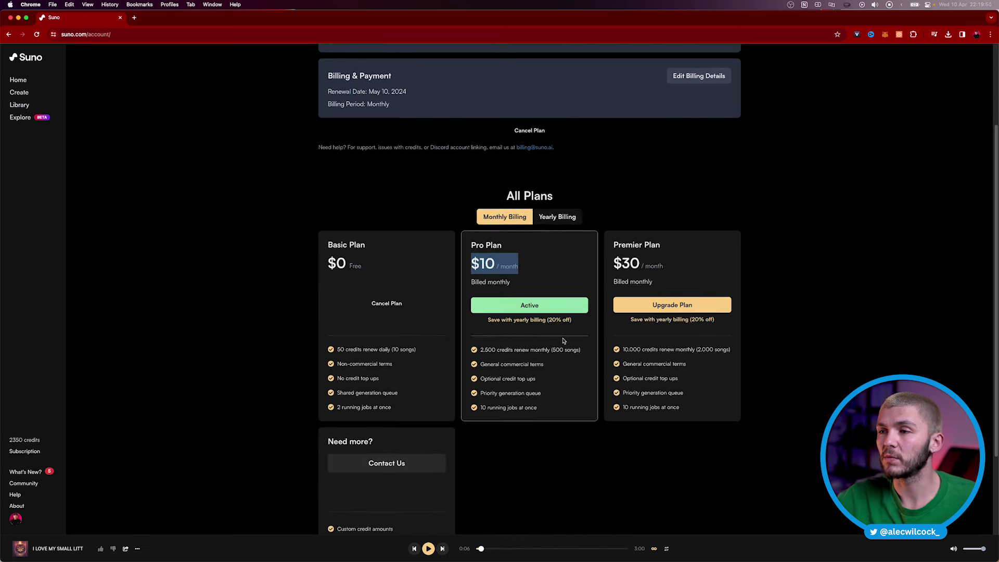
drag(553, 350, 583, 350)
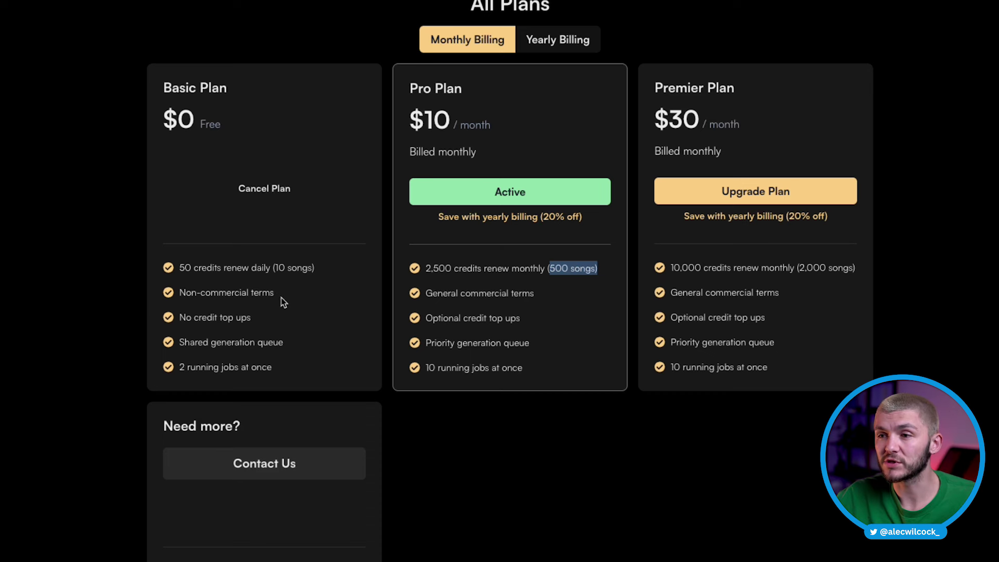
drag(276, 293, 179, 293)
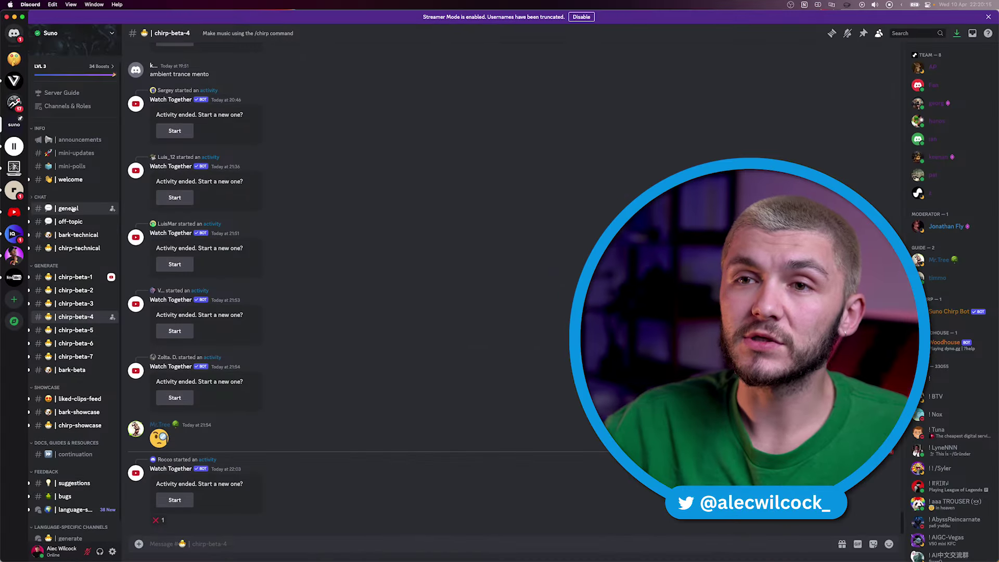
Browse the Suno Discord's general channel, then the chirp-beta-1 channel
click(73, 208)
scroll(76, 229, down, 1)
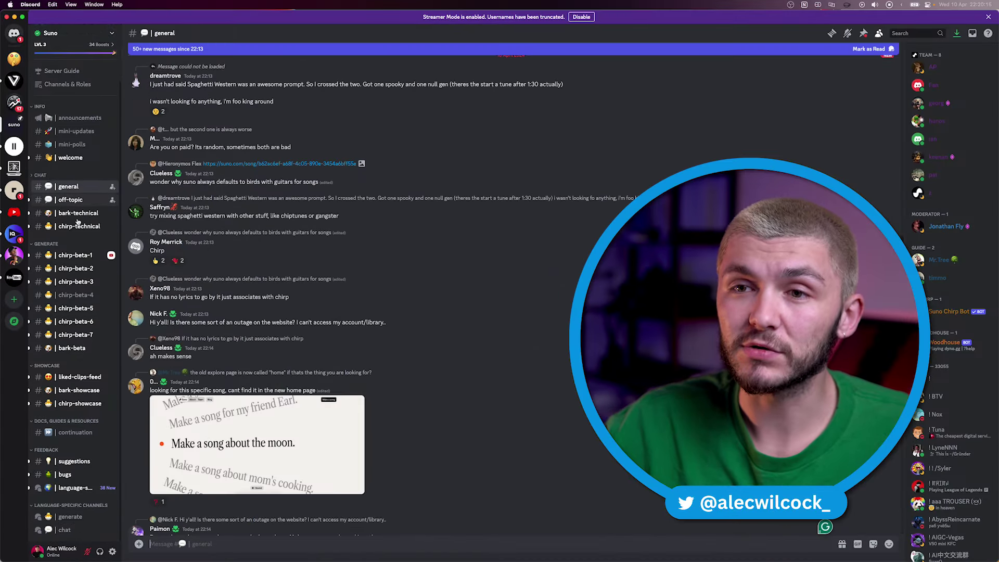
click(82, 256)
mouse_move(88, 289)
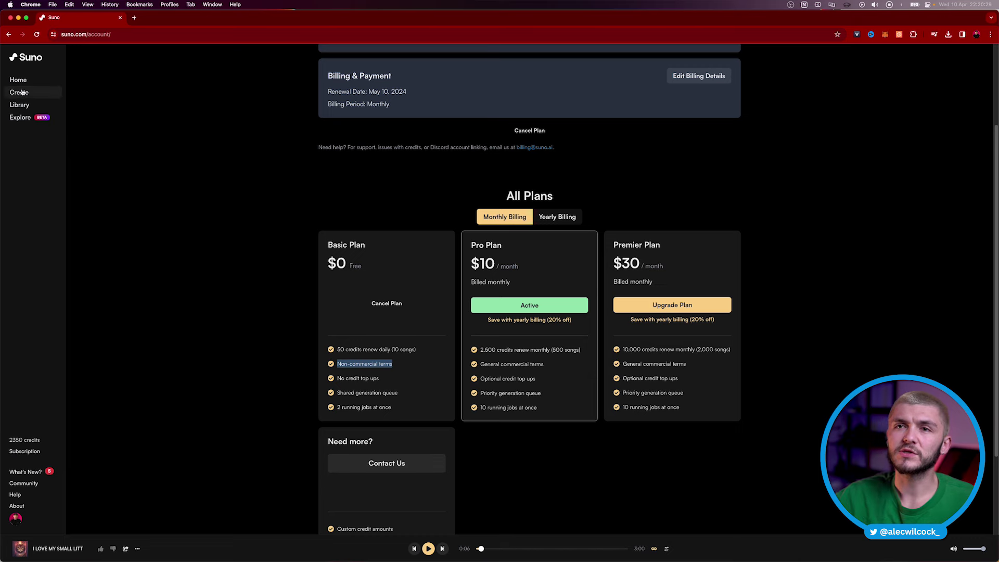
Generate an instrumental v3 song from 'uk drill, happy piano, humming background vocals'
click(22, 93)
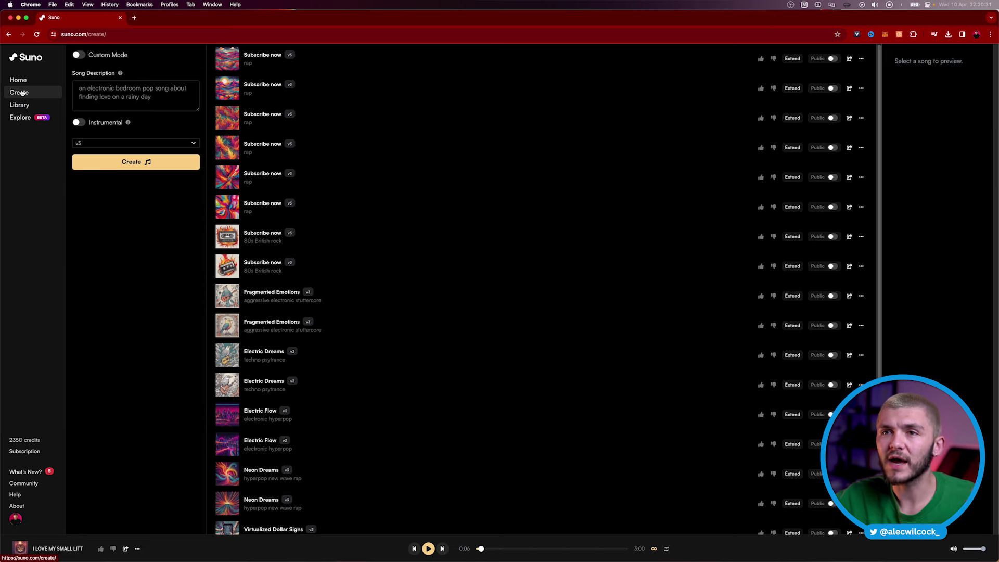
click(99, 91)
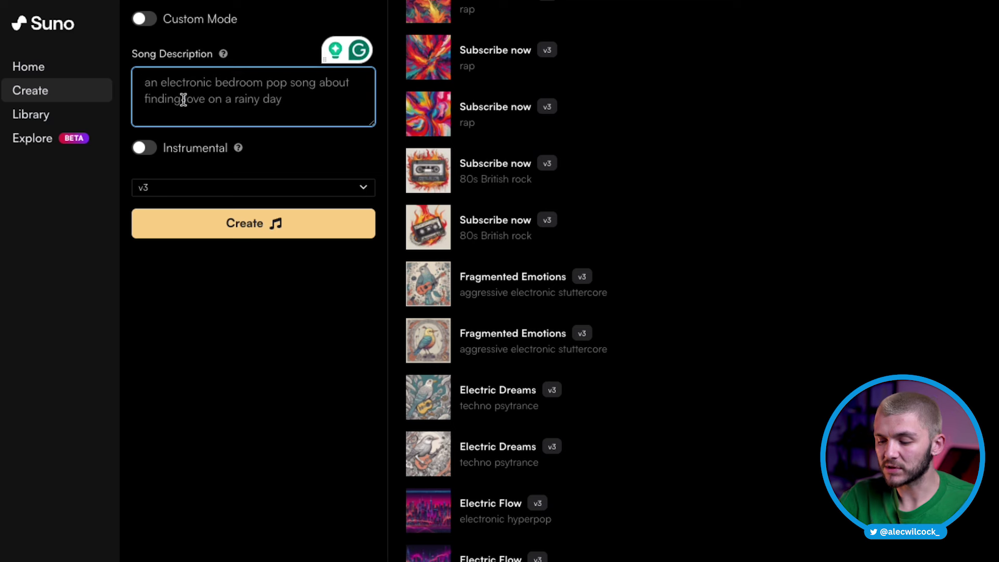
text(uk drill, happy)
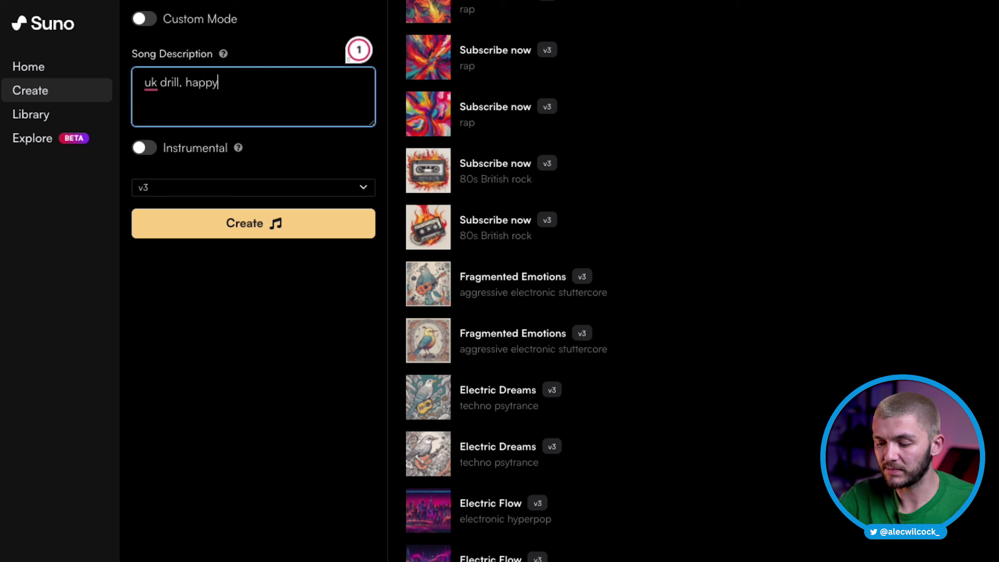
text( piano, humming background)
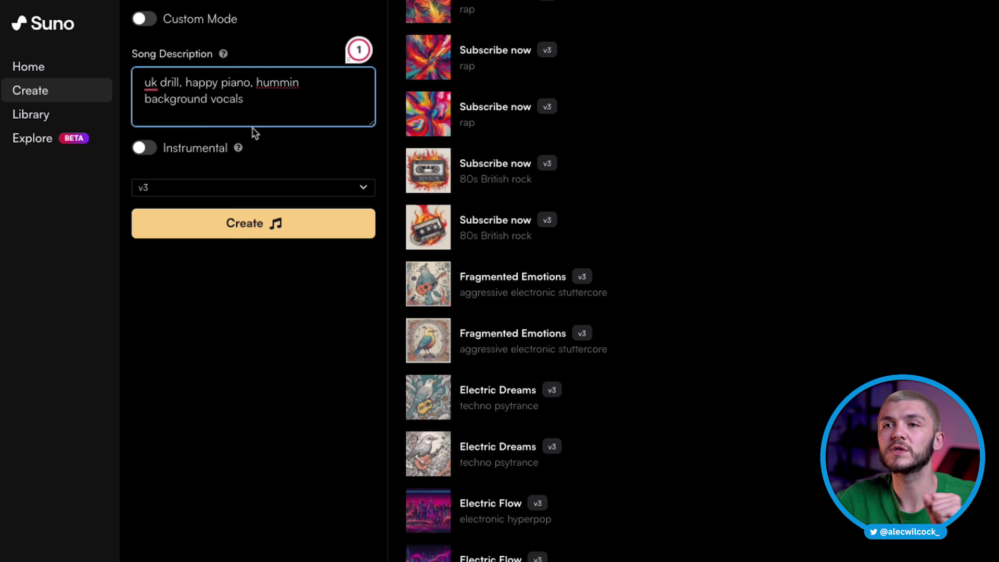
text( vocals)
click(145, 149)
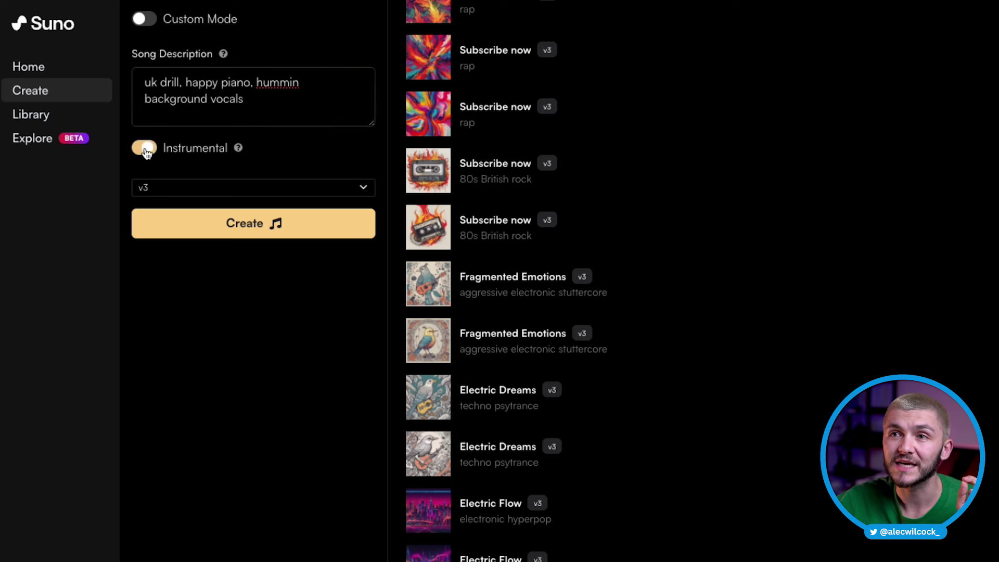
click(303, 81)
text(g)
click(178, 188)
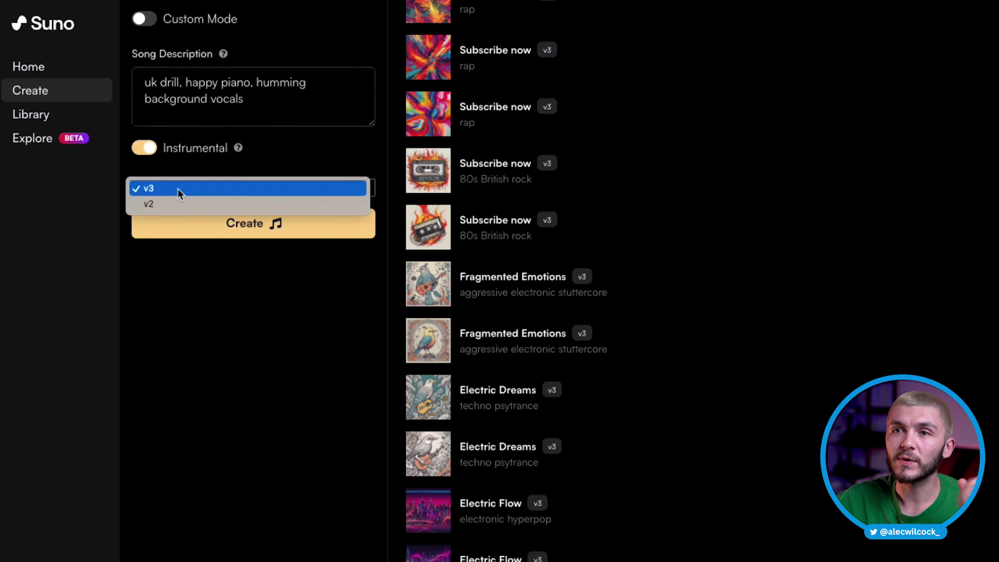
click(176, 189)
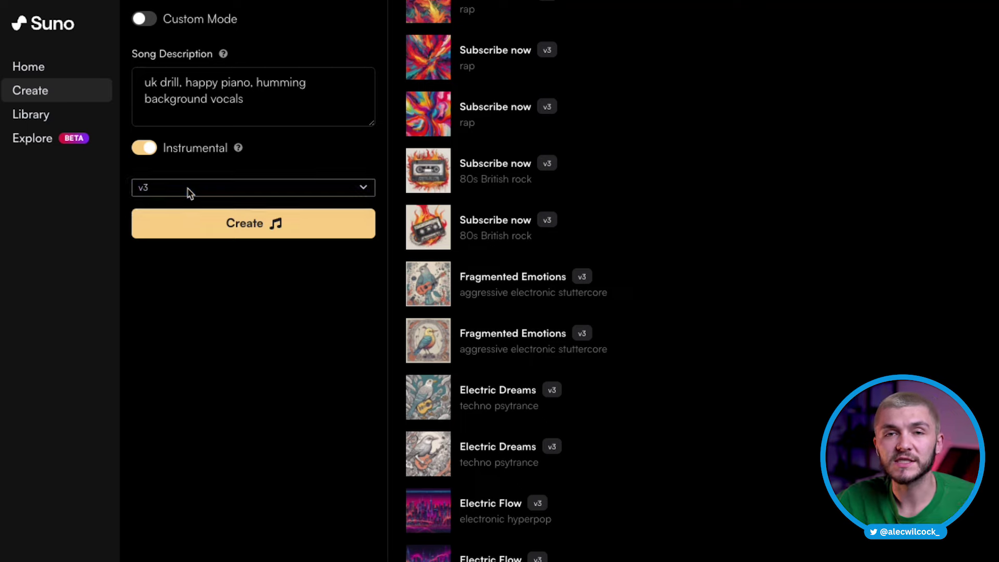
click(214, 224)
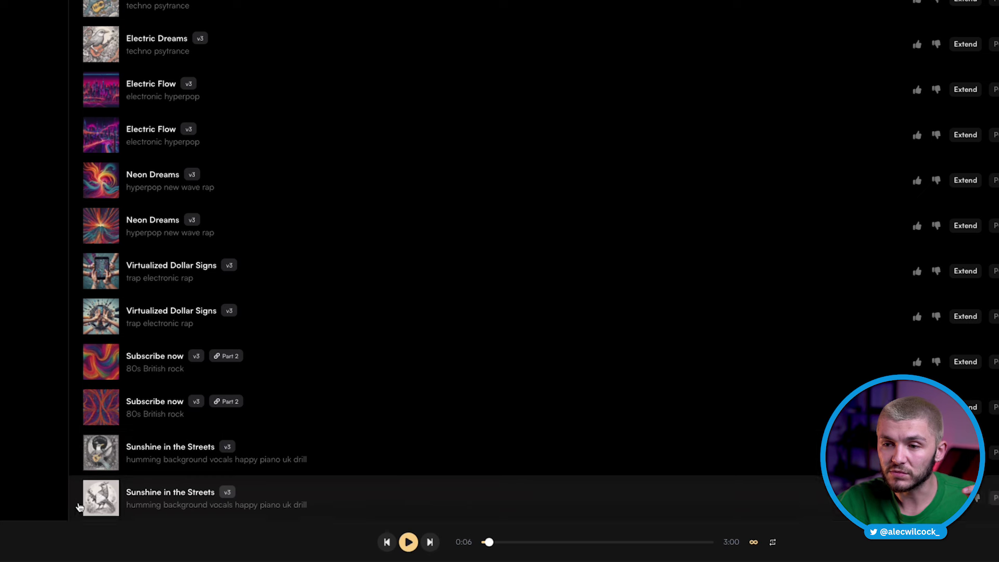
Play the new Sunshine in the Streets track and highlight its [Instrumental] tag
click(102, 454)
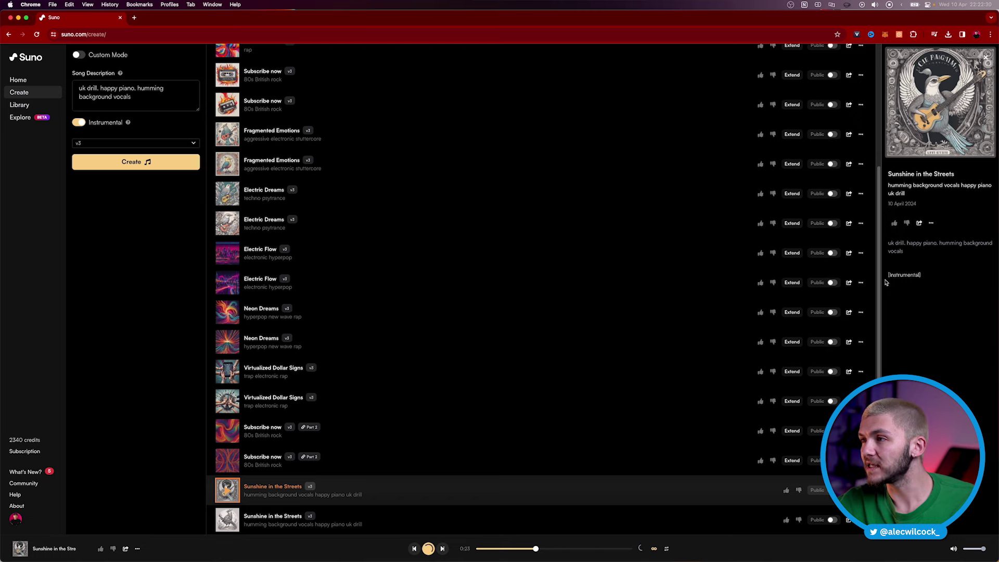
drag(888, 275, 962, 398)
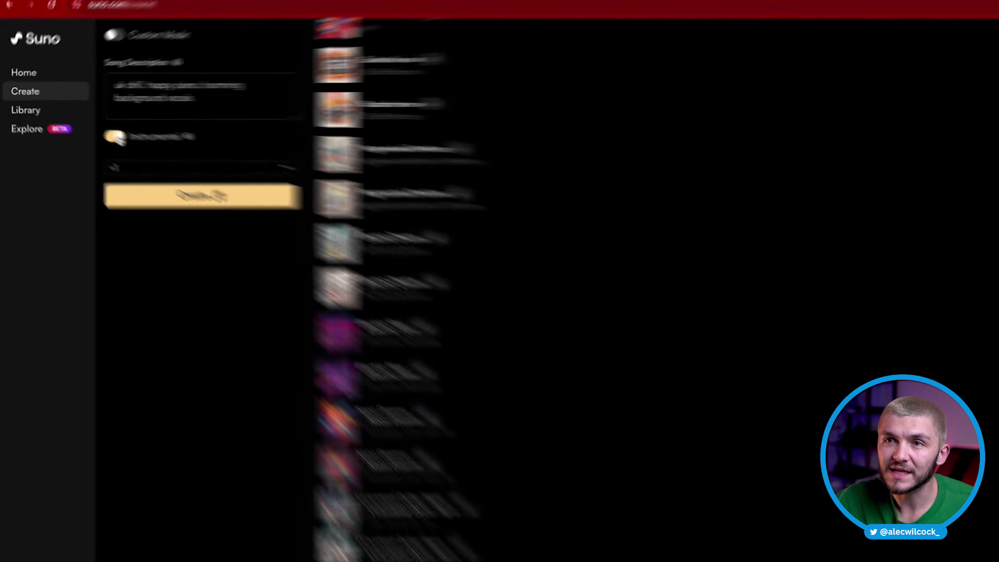
Turn Instrumental off and generate a British rock song about shaving your head and bleaching your hair
click(79, 122)
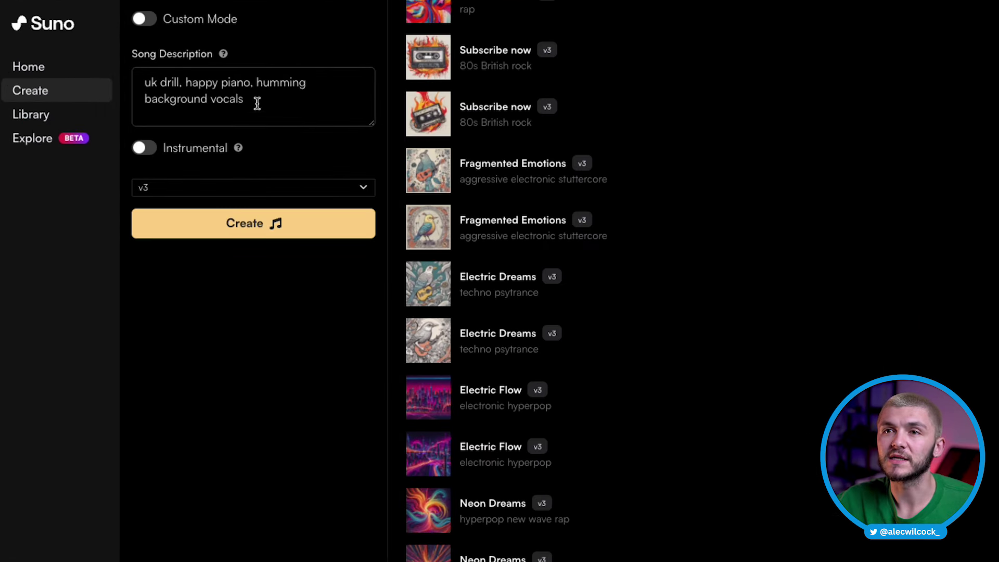
drag(257, 100, 105, 82)
text(britsh ro)
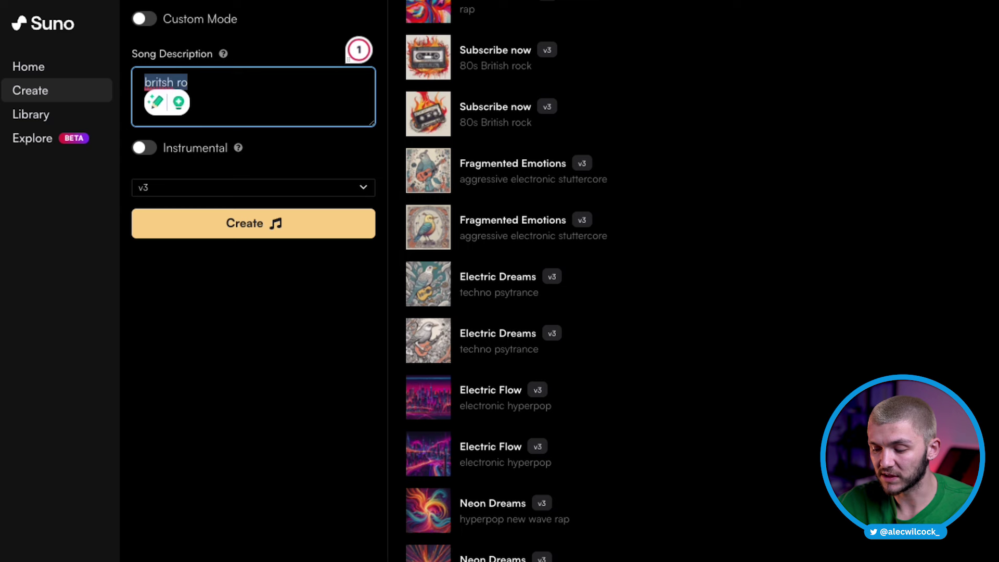
text(british rock song about shaving your head and bleaching your hair.)
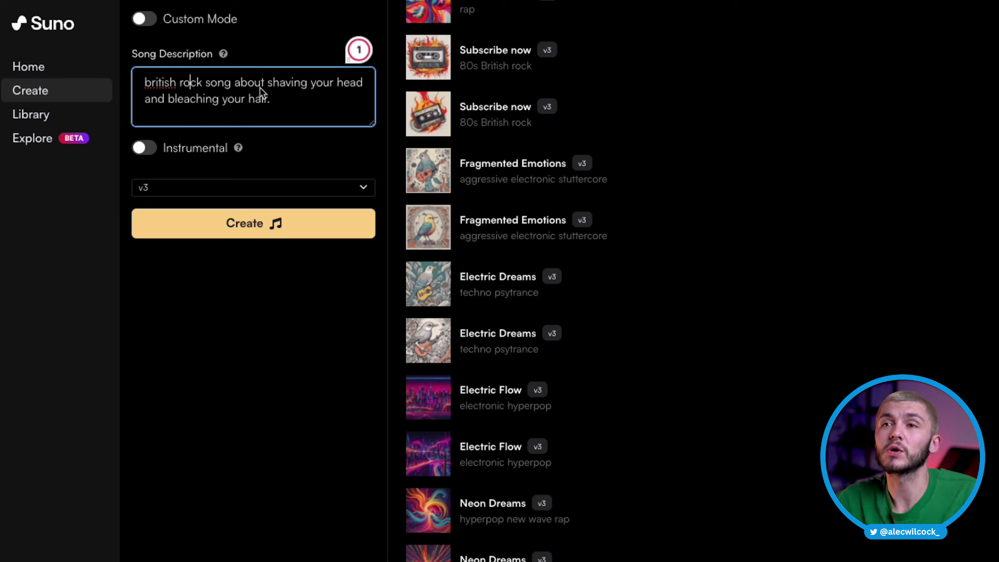
click(148, 150)
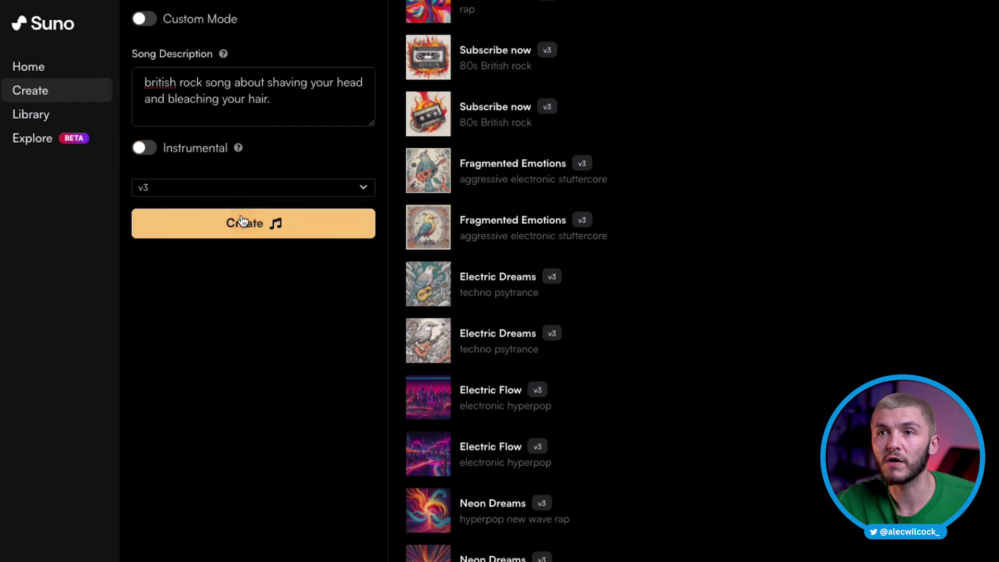
click(245, 223)
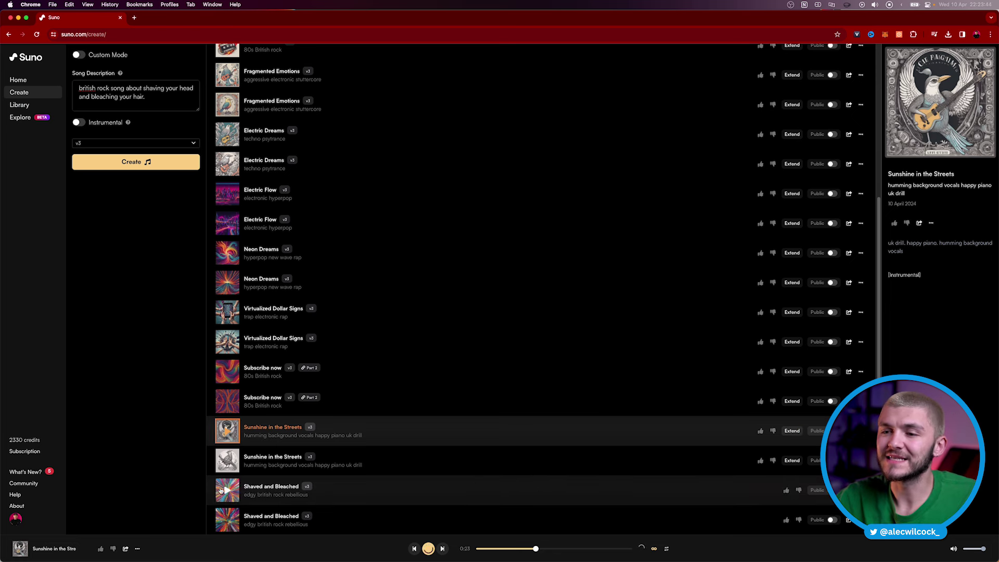
Read the first Shaved and Bleached version's verse lyrics, then play the second version
click(226, 490)
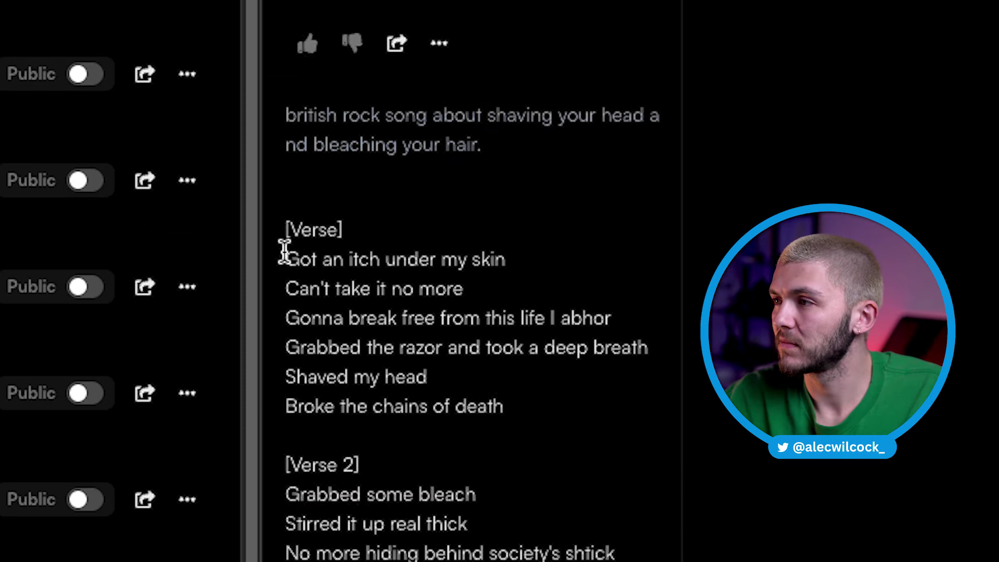
drag(283, 250, 612, 312)
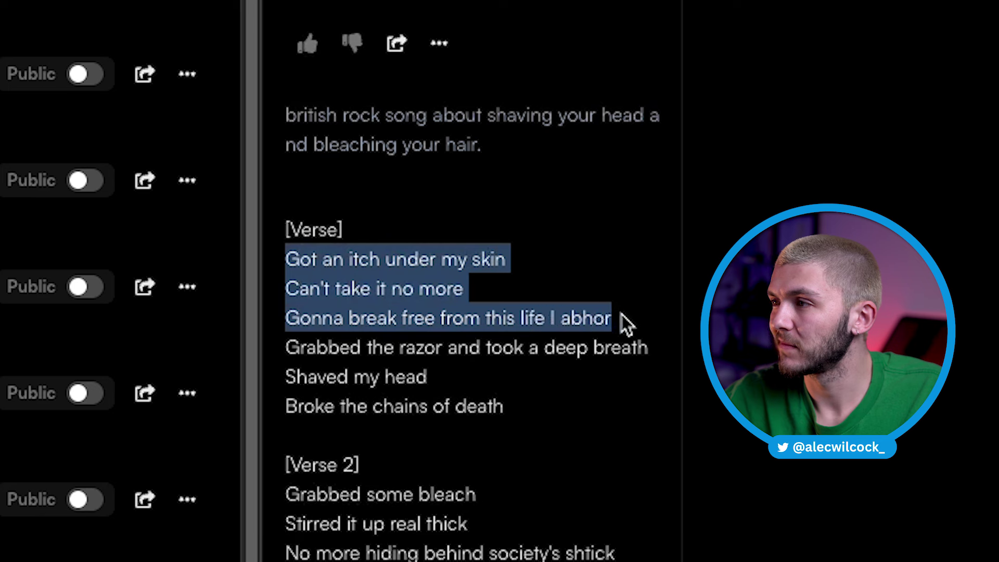
drag(623, 314, 632, 399)
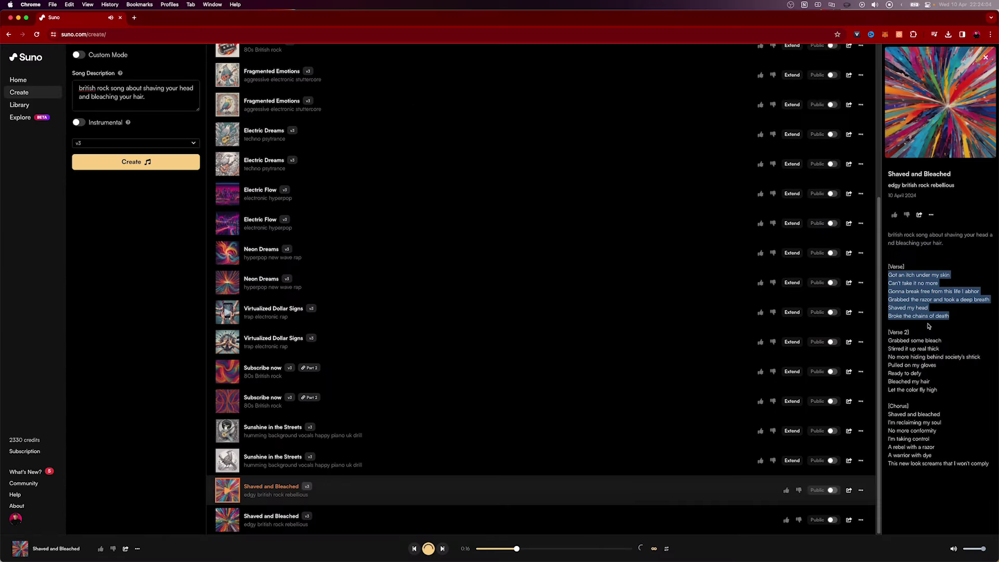
click(348, 468)
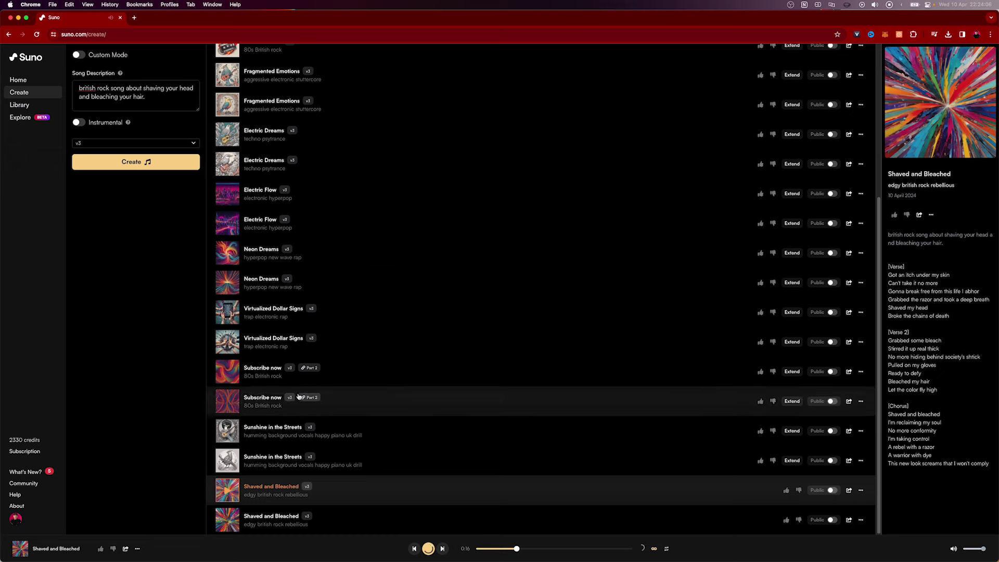
click(227, 522)
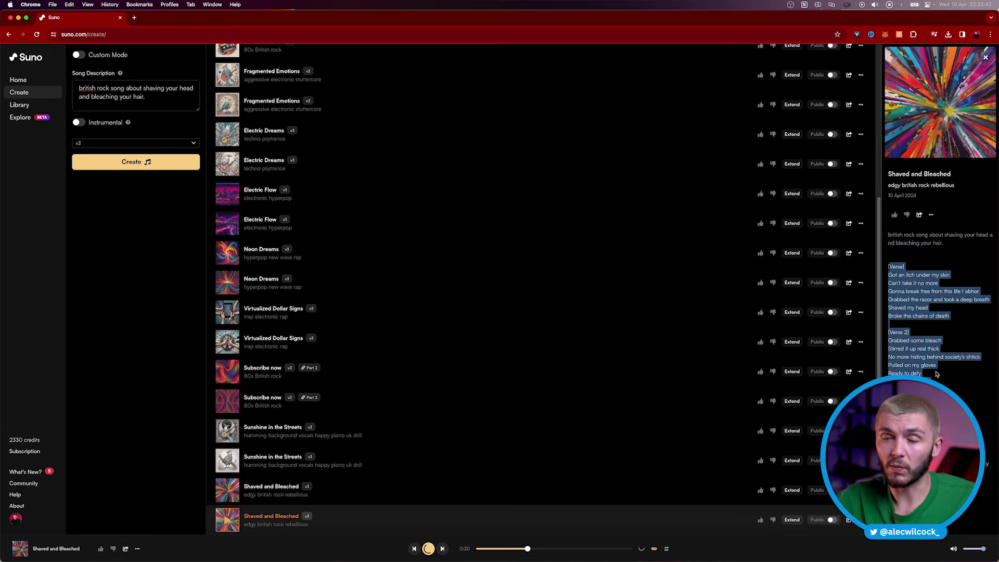
Clear the old British rock song description
drag(147, 102, 71, 96)
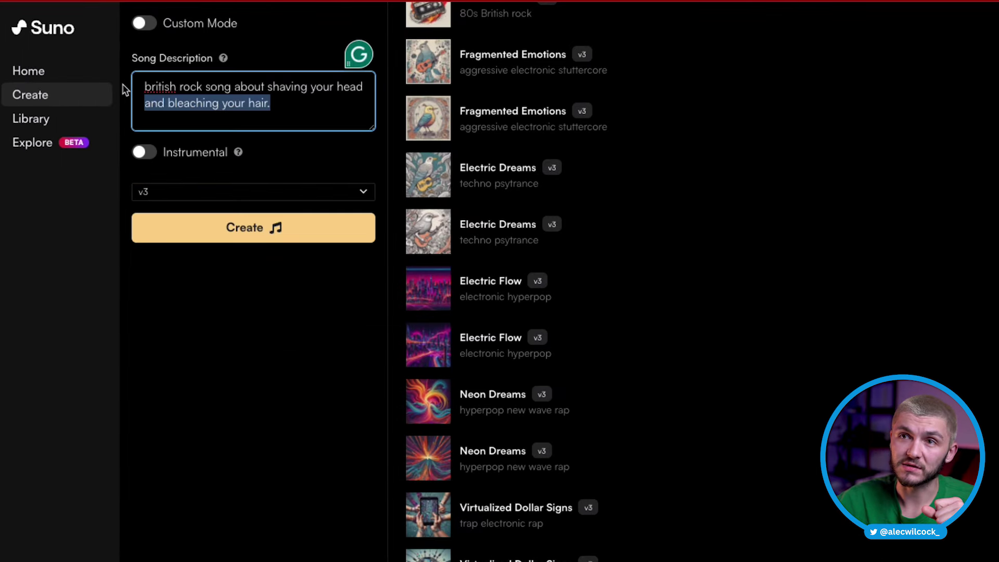
key(BackSpace)
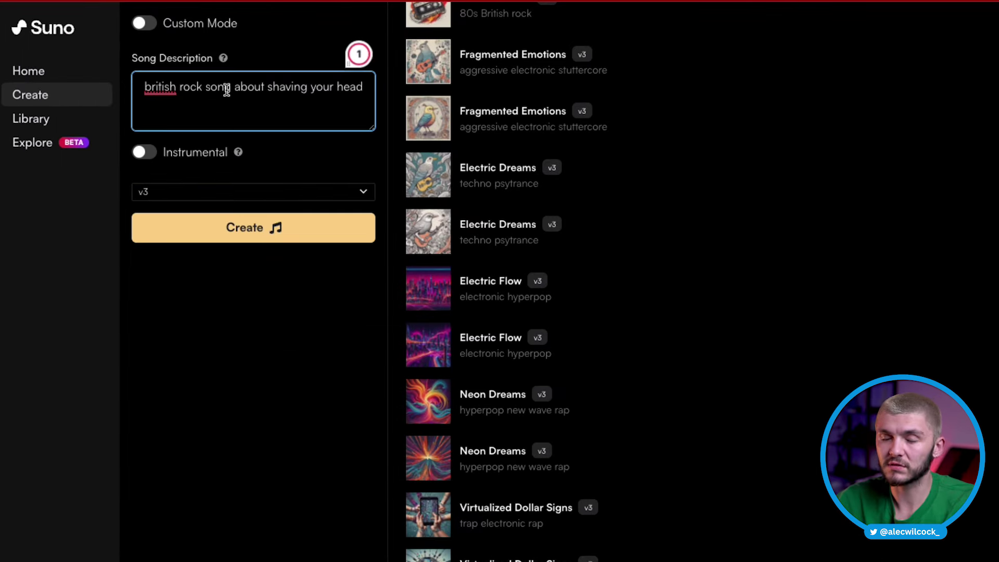
key(ctrl+a)
key(BackSpace)
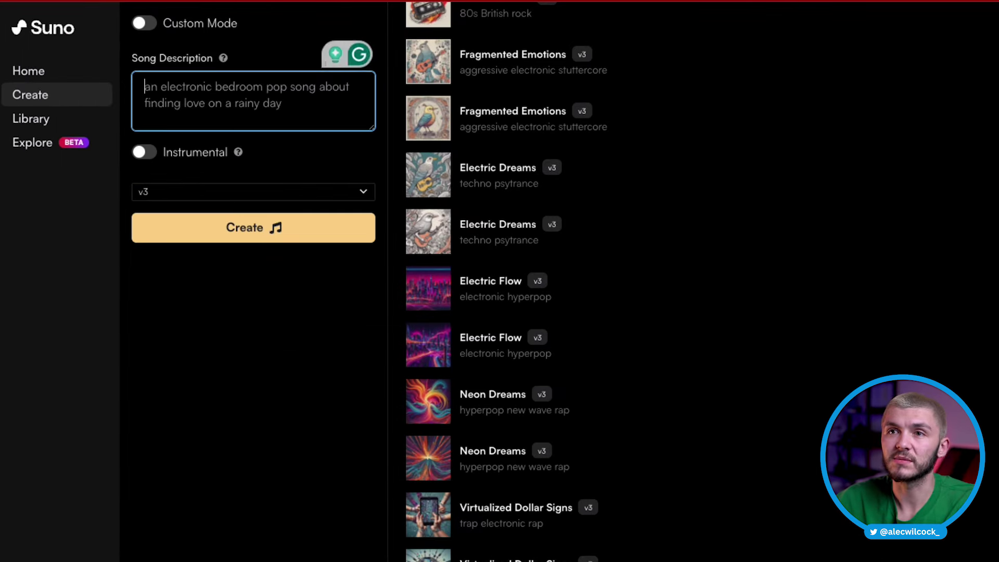
In Custom Mode, write lyrics repeating a subscribe-to-the-channel line plus 'DO IT DO IT DO IT HIT THE LIKE BUTTON'
click(143, 24)
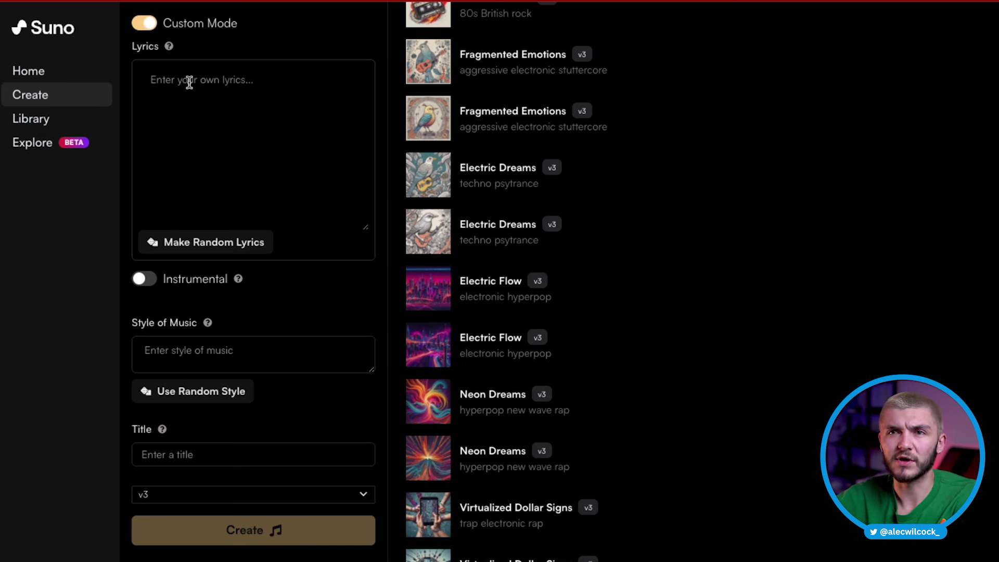
click(189, 82)
text(subs)
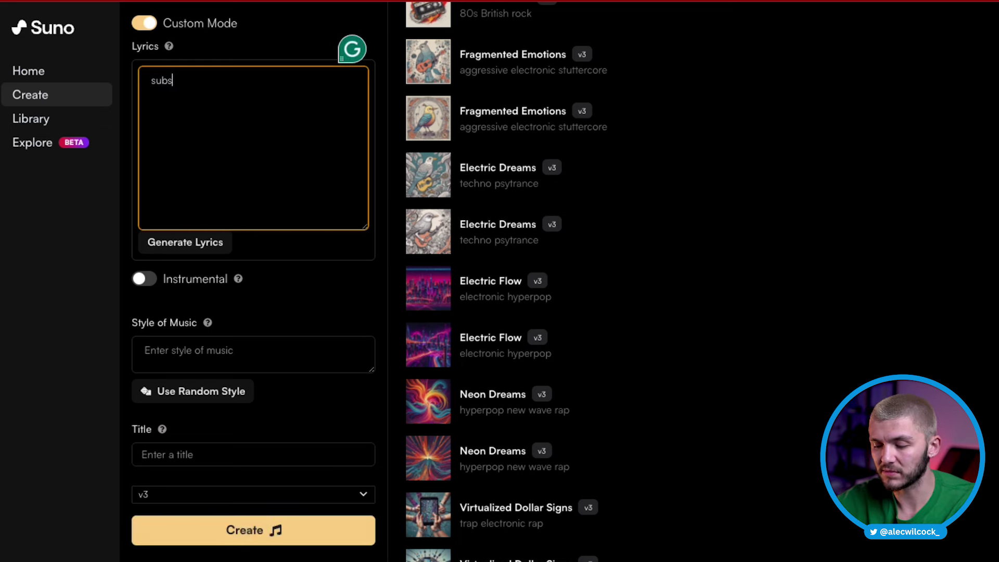
text(criber )
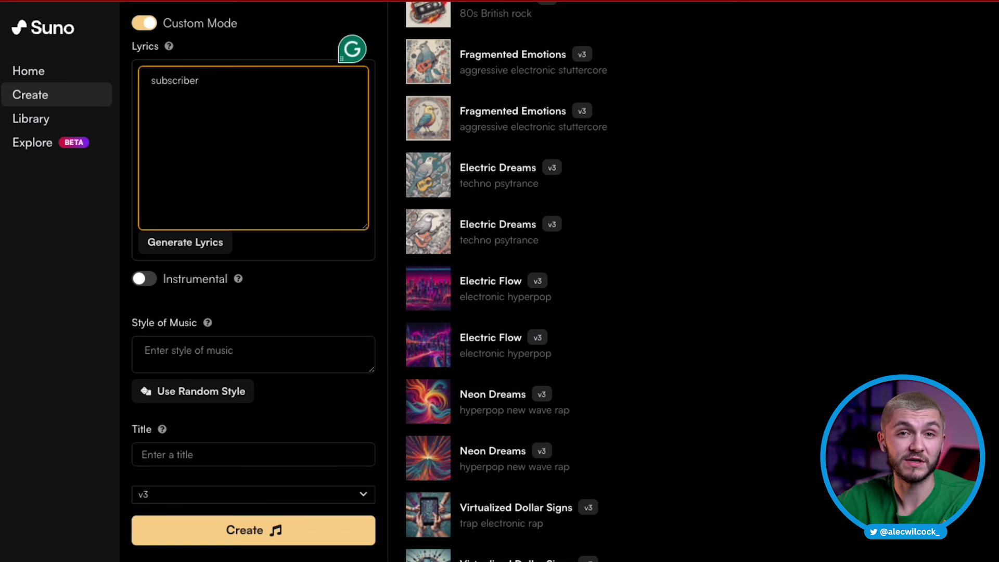
text( to Alec's YouTube channel now)
key(ctrl+a)
key(ctrl+c)
key(Right)
key(Return)
key(ctrl+v)
key(Return)
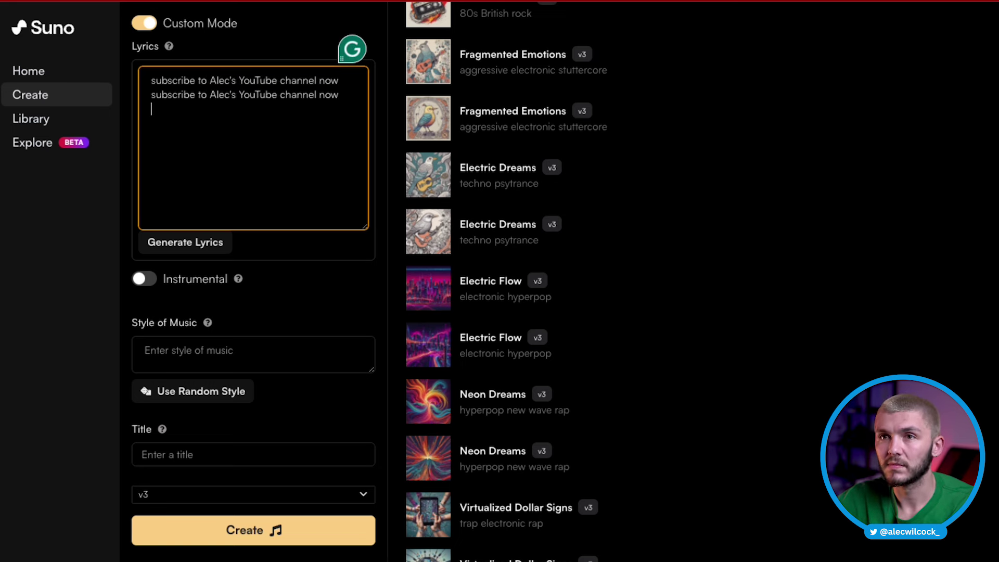
key(ctrl+v)
key(Return)
text(DO IT DO IT DO IT HIT THE LIKE BUTTON)
Duplicate the four lyric lines so the lyrics run to eight lines
key(ctrl+a)
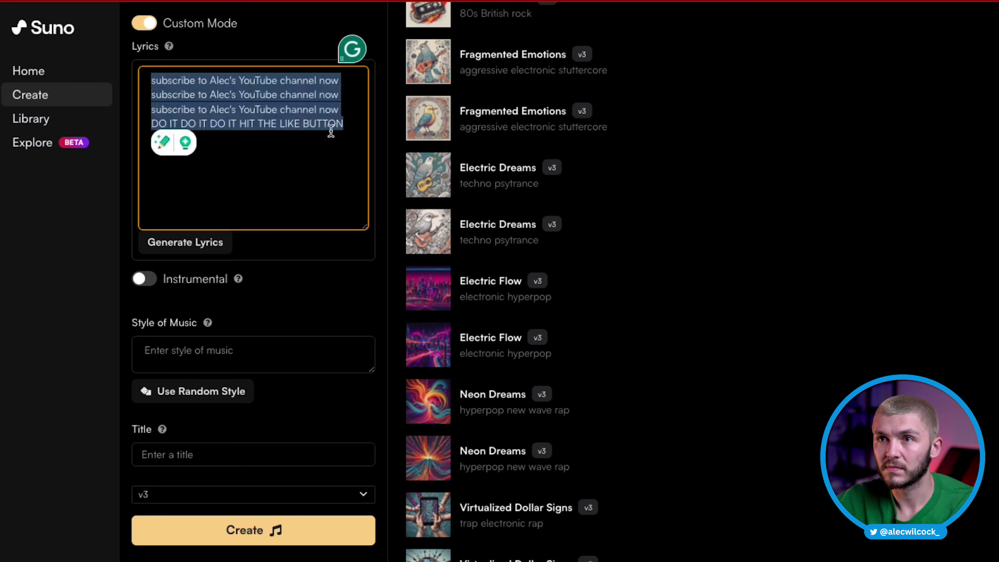
key(ctrl+c)
key(Right)
key(Return)
key(ctrl+v)
drag(149, 82, 361, 196)
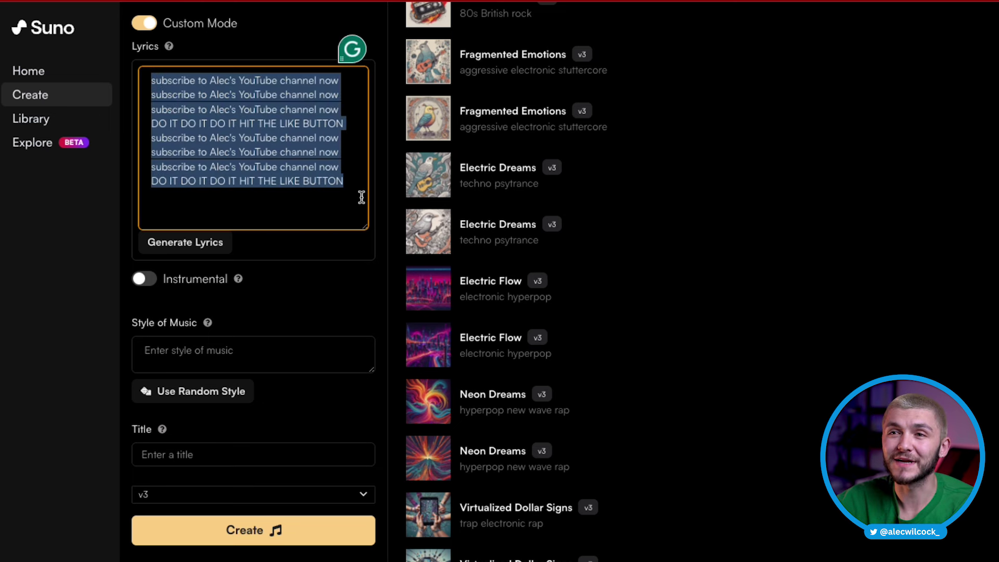
click(359, 231)
Set Style of Music to rap, title it Subscribe now 2, and create the song
click(247, 345)
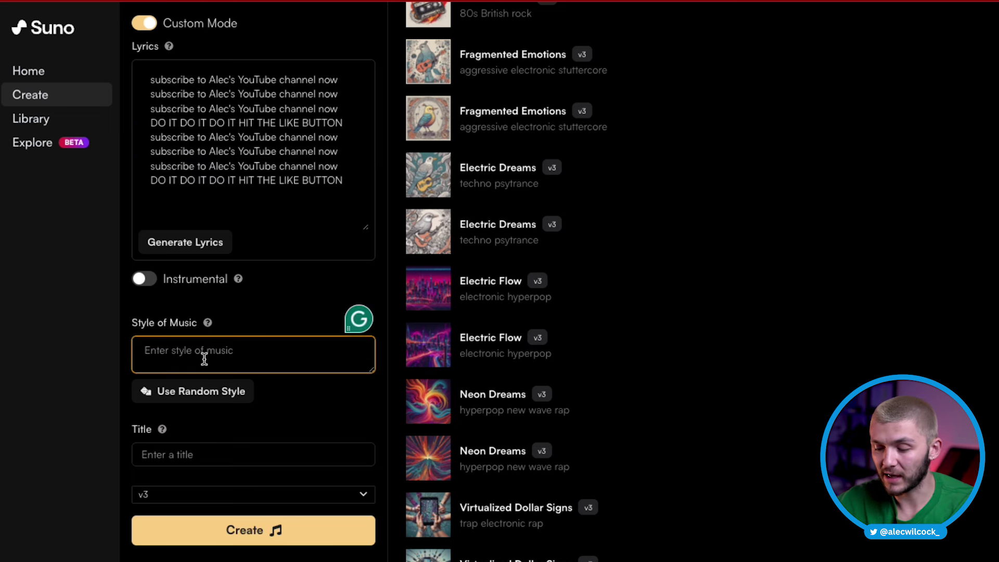
text(rap)
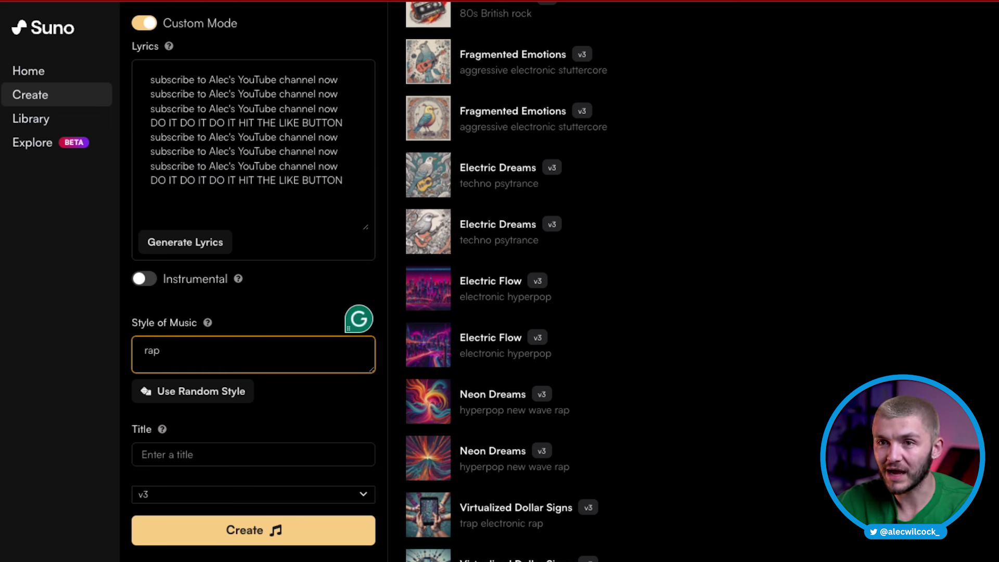
click(204, 453)
text(Subscribe now 2)
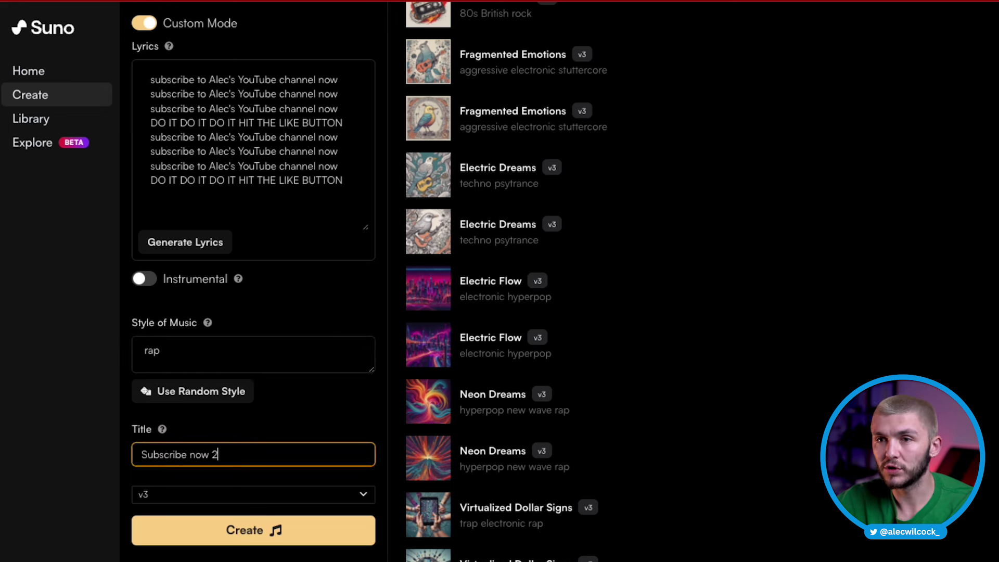
click(277, 531)
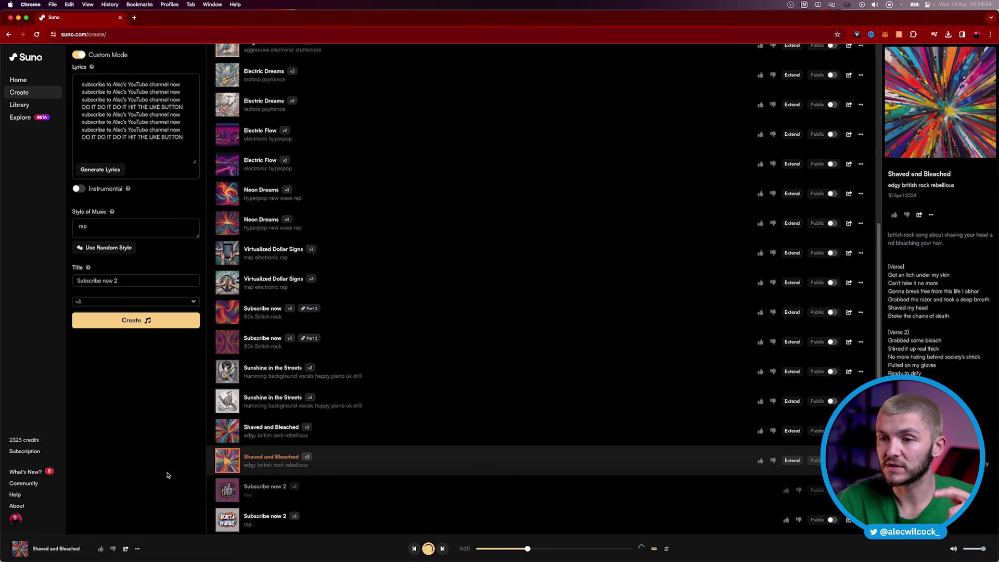
Play a Subscribe now 2 version and confirm its lyrics repeat the subscribe and like-button lines
click(228, 521)
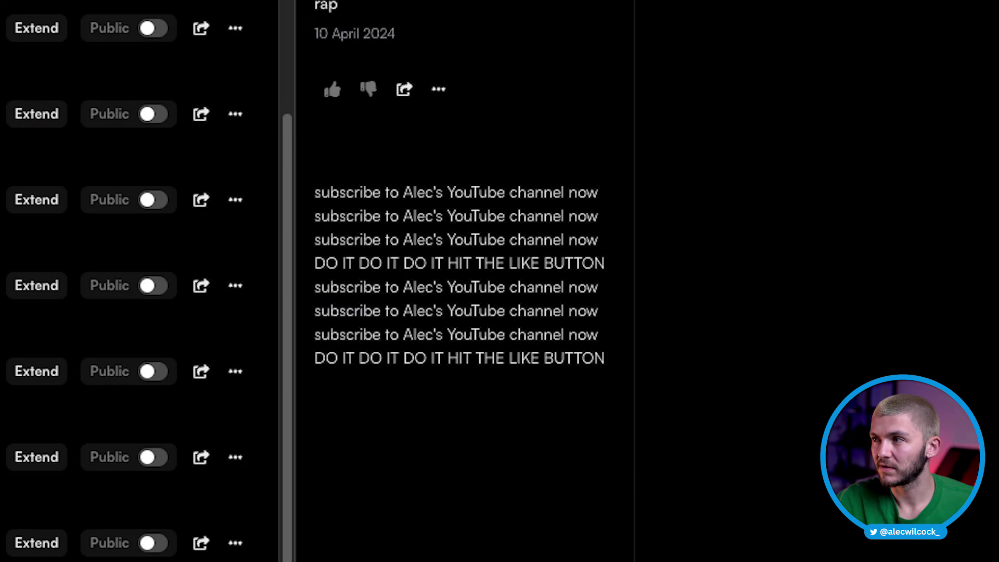
drag(354, 214, 605, 219)
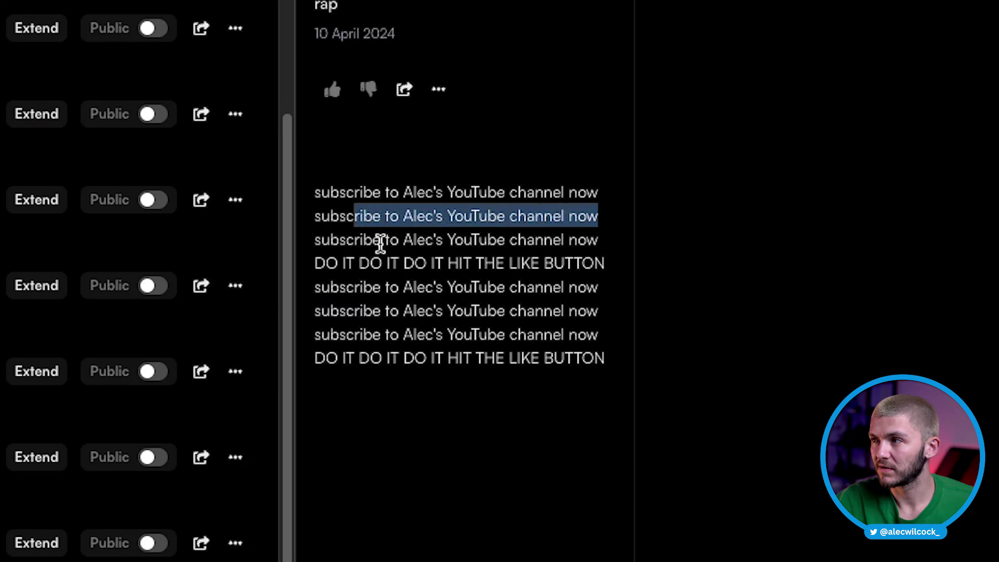
drag(316, 239, 590, 244)
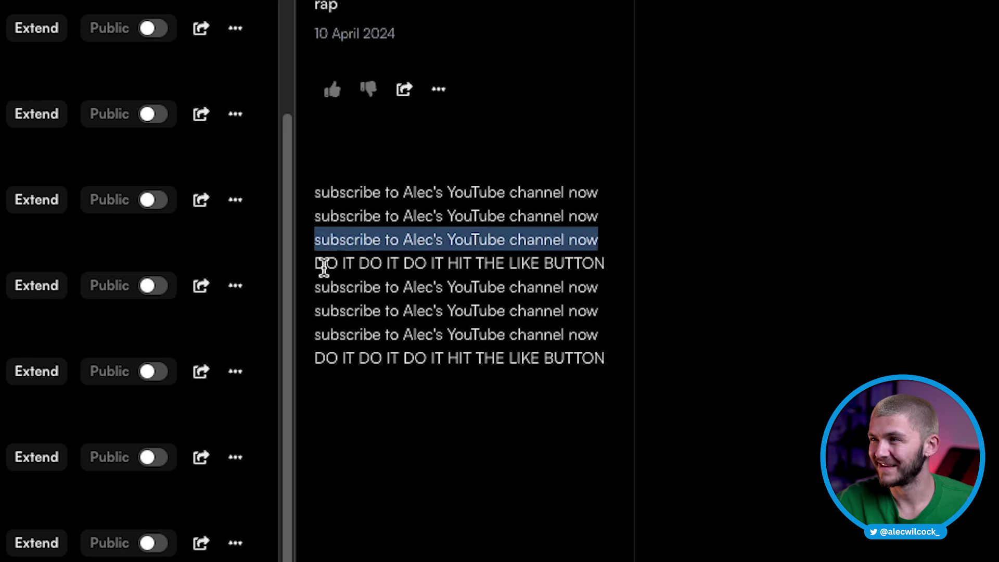
drag(316, 286, 614, 290)
drag(321, 314, 510, 311)
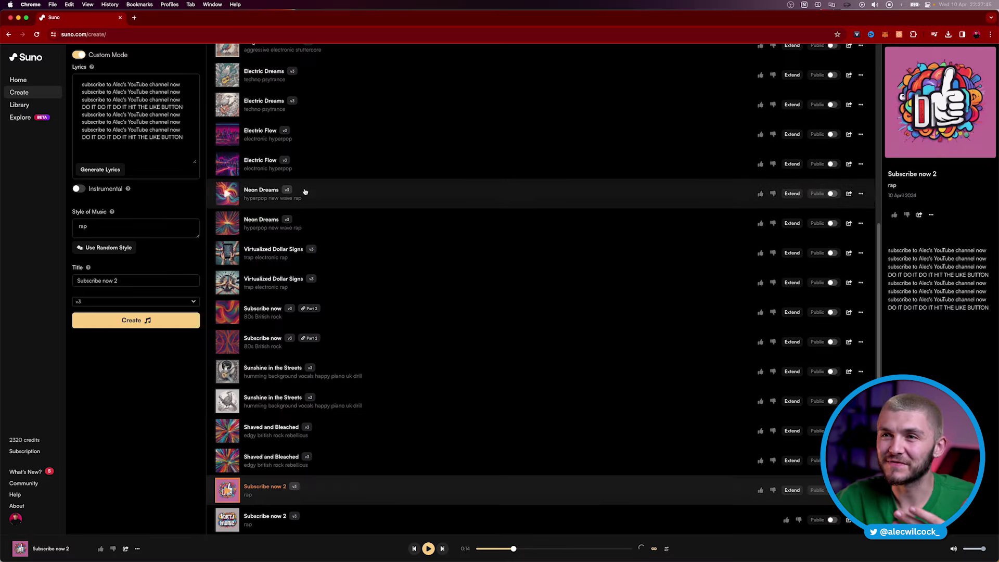
scroll(357, 249, up, 5)
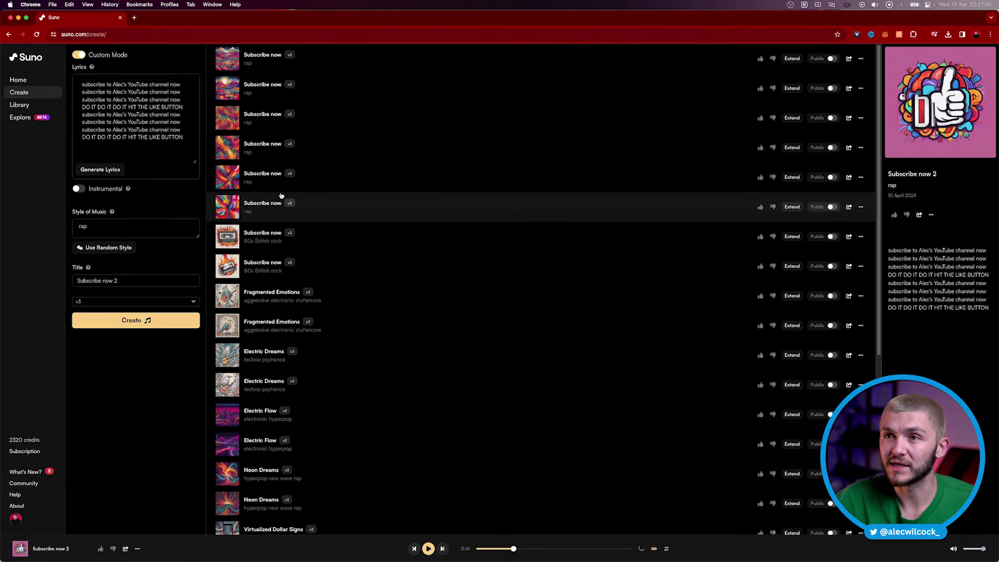
Play the earlier Virtualized Dollar Signs rap track and look through its generated verse lyrics
click(227, 148)
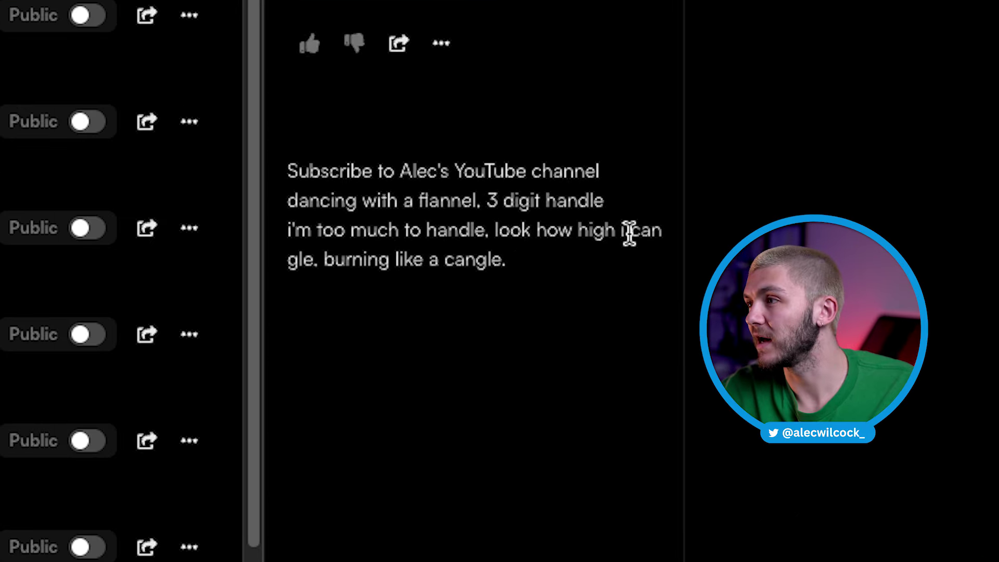
mouse_move(629, 232)
mouse_down()
mouse_move(392, 252)
mouse_move(314, 269)
mouse_up()
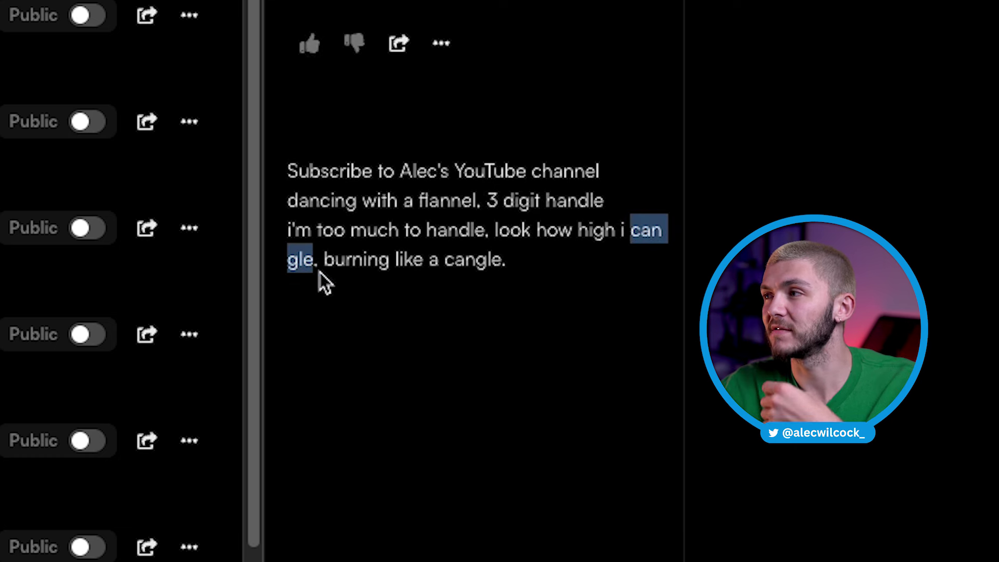
drag(494, 230, 633, 230)
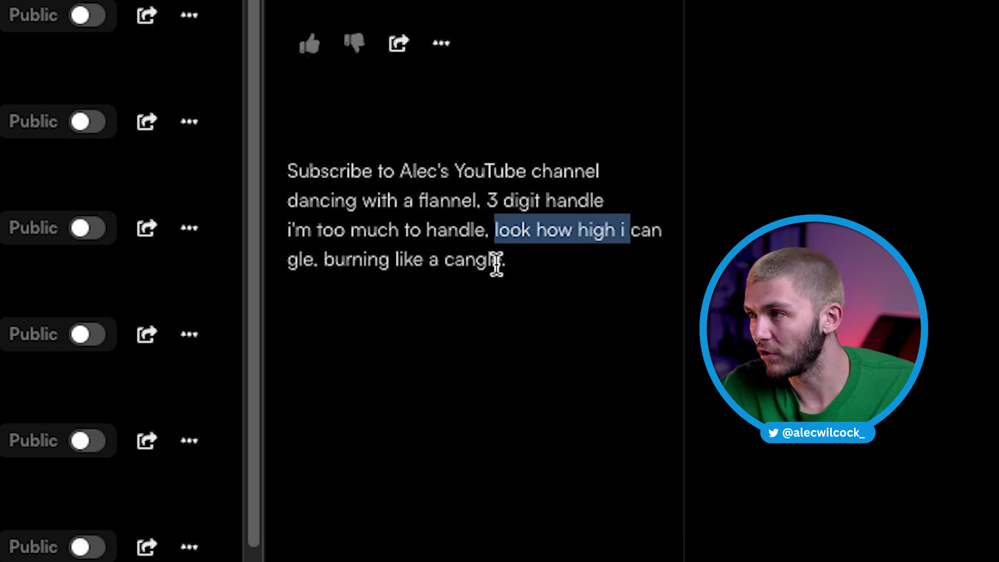
drag(505, 262, 282, 177)
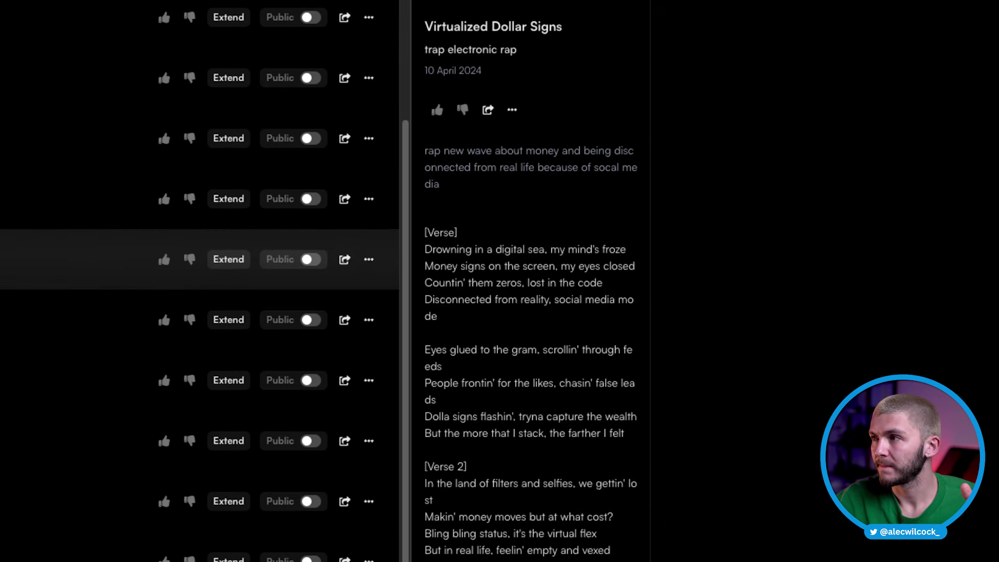
Mark Virtualized Dollar Signs as liked, settling on thumbs-up after briefly trying thumbs-down
drag(424, 152, 471, 202)
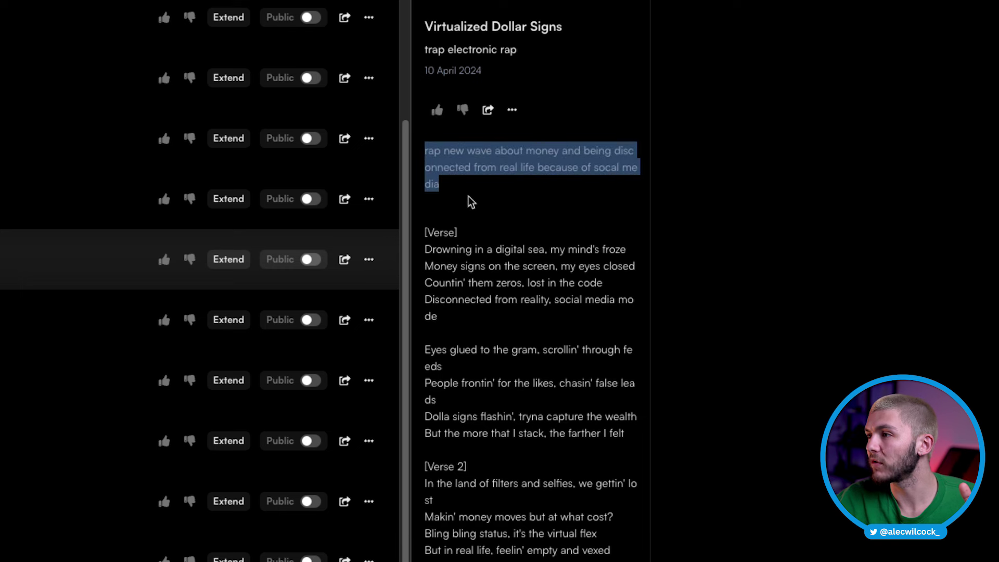
click(478, 240)
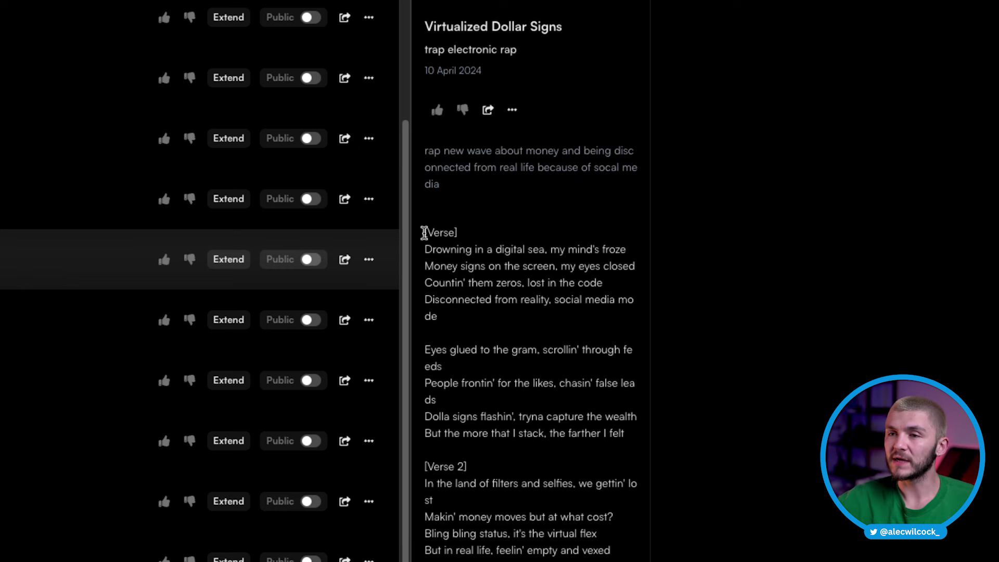
click(438, 111)
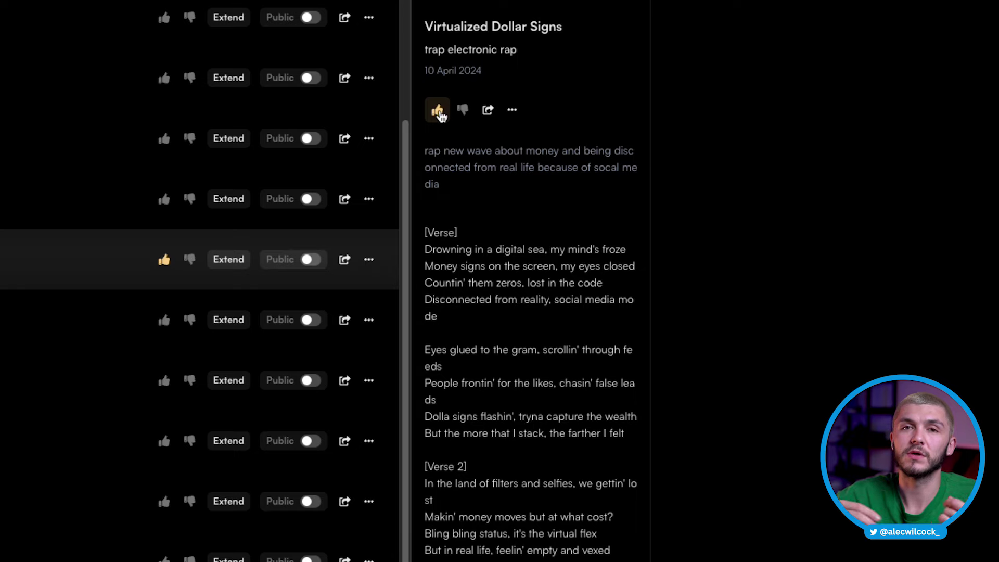
click(463, 110)
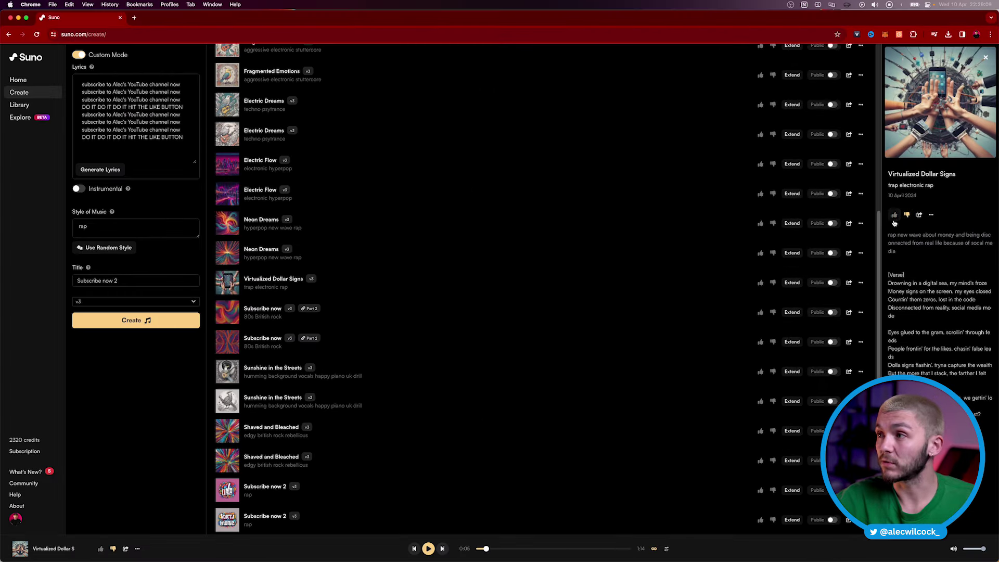
click(895, 217)
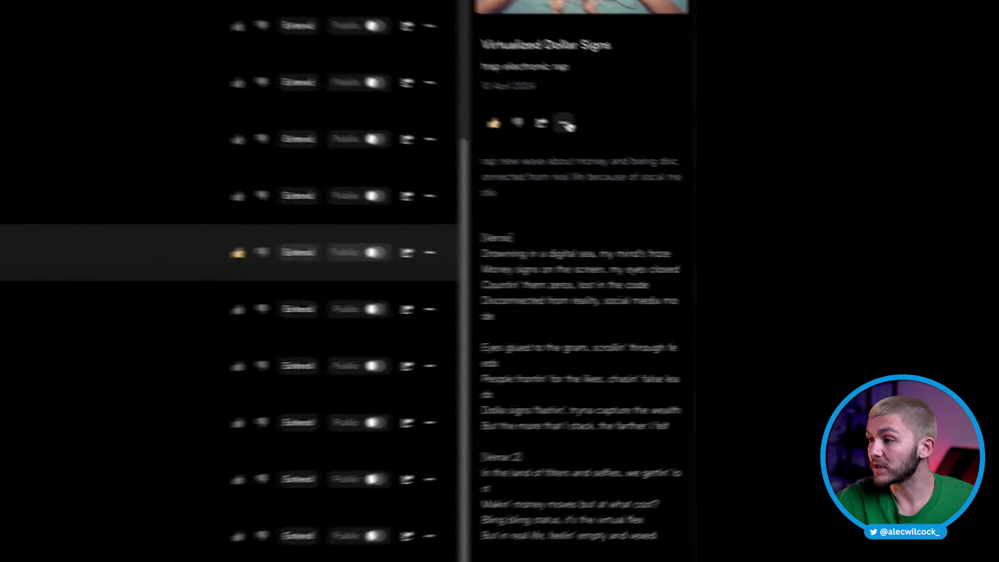
Download Virtualized Dollar Signs as an MP4 video and check it plays in a Finder preview
click(931, 214)
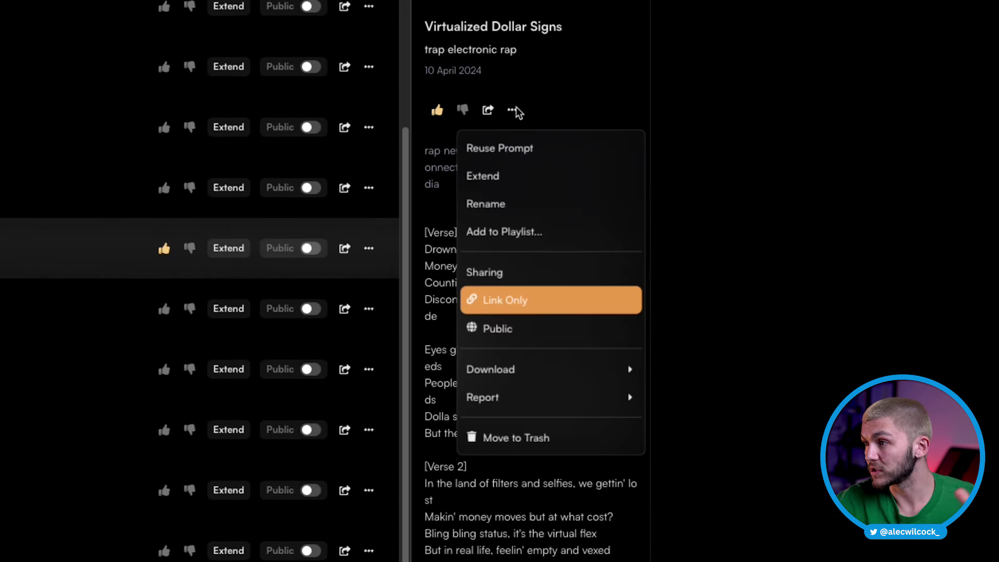
mouse_move(519, 373)
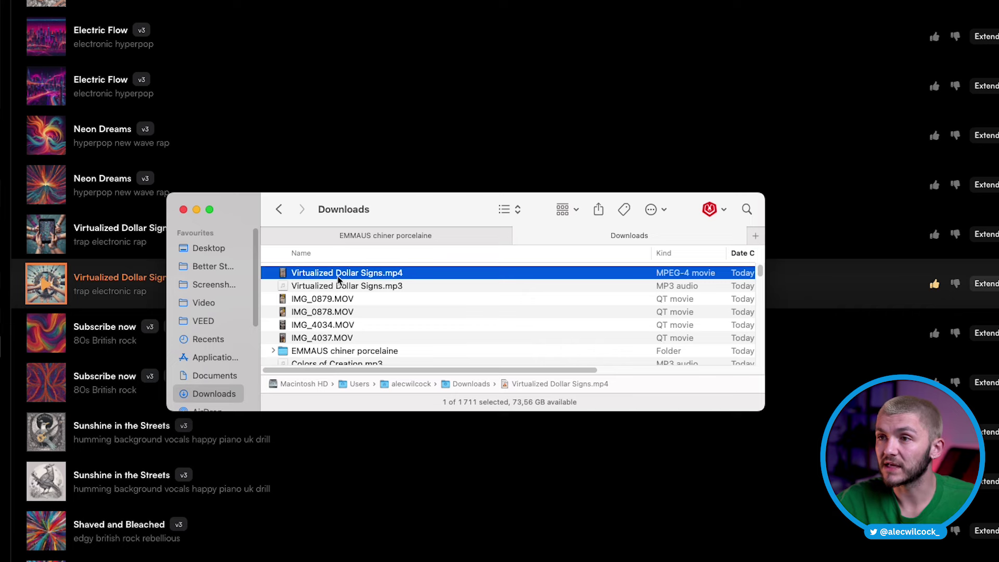
key(space)
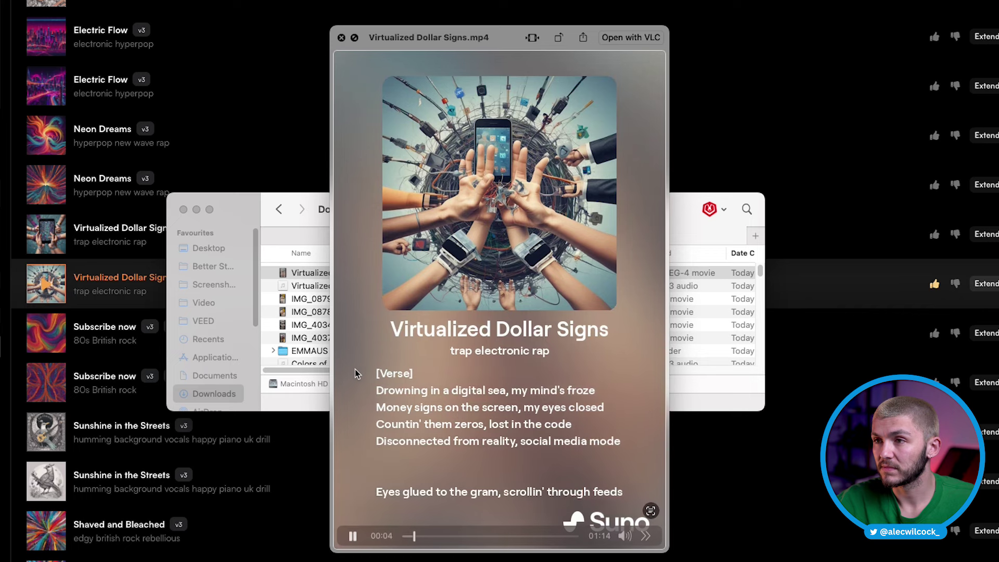
click(378, 247)
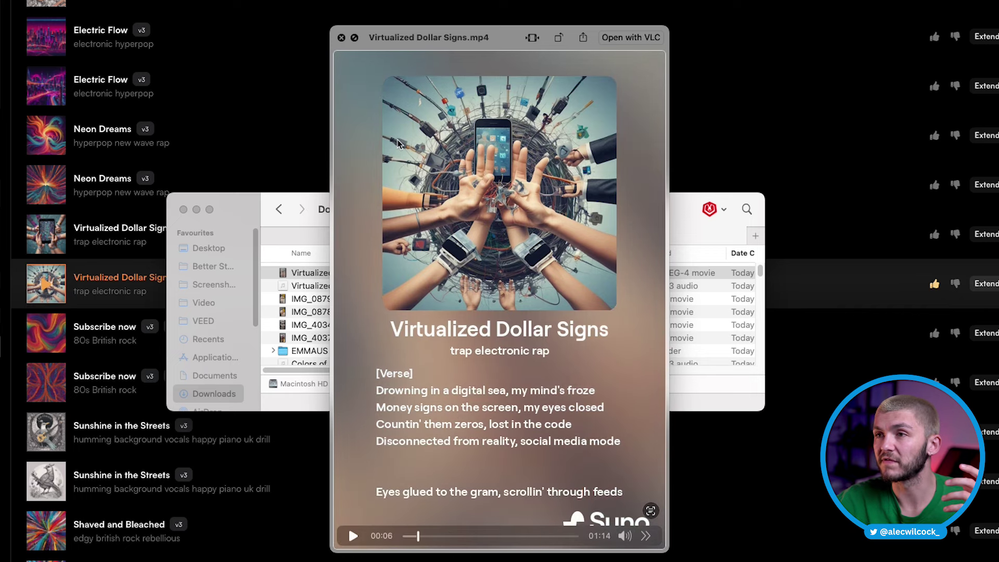
click(286, 13)
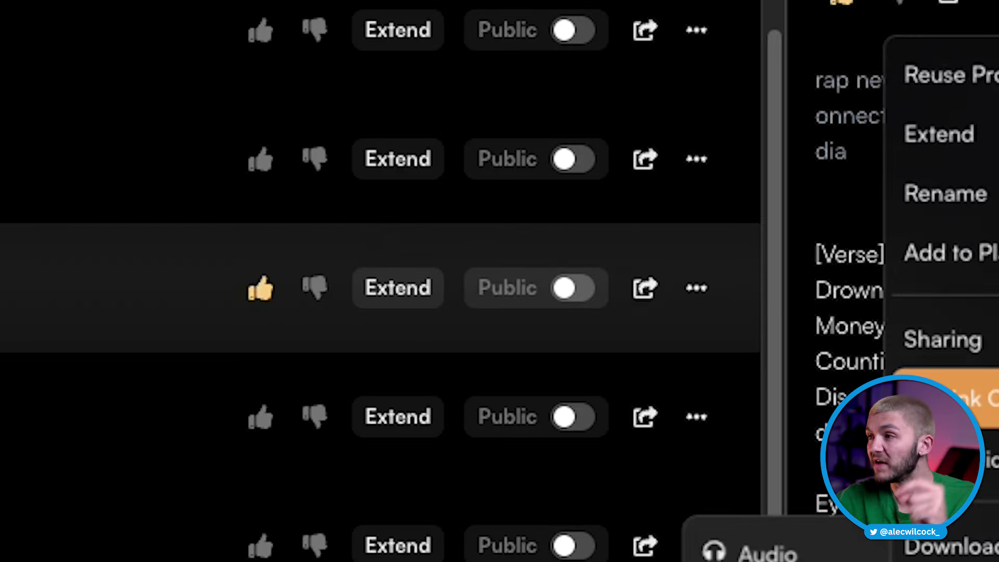
key(Escape)
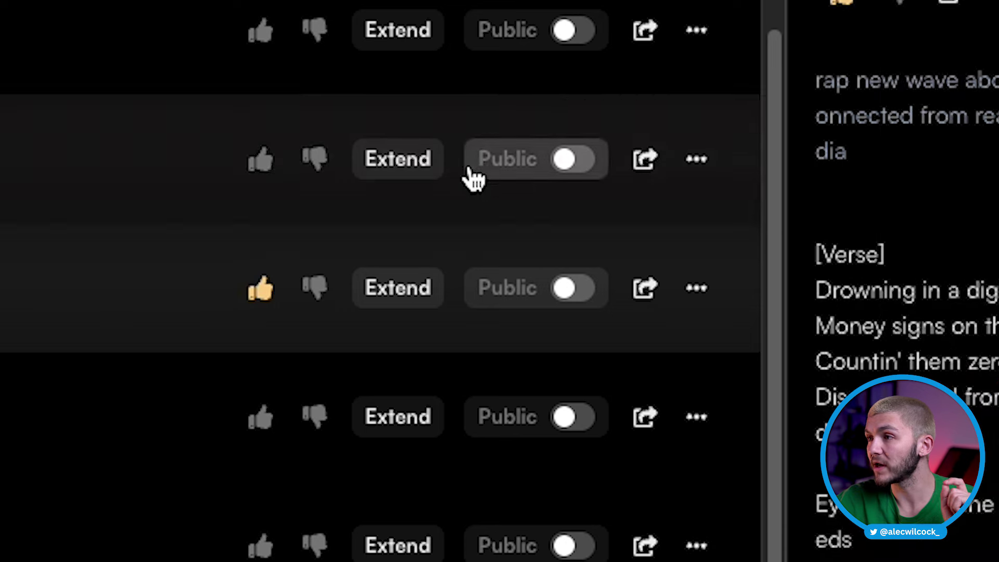
Extend Virtualized Dollar Signs from 00:39 with cleared lyrics, titled 'Part 2'
click(396, 297)
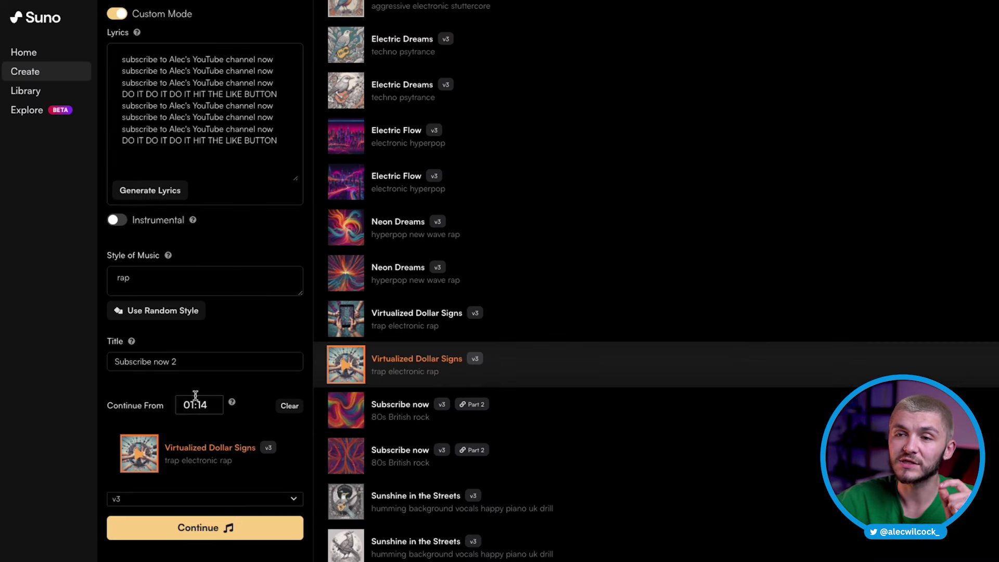
click(195, 397)
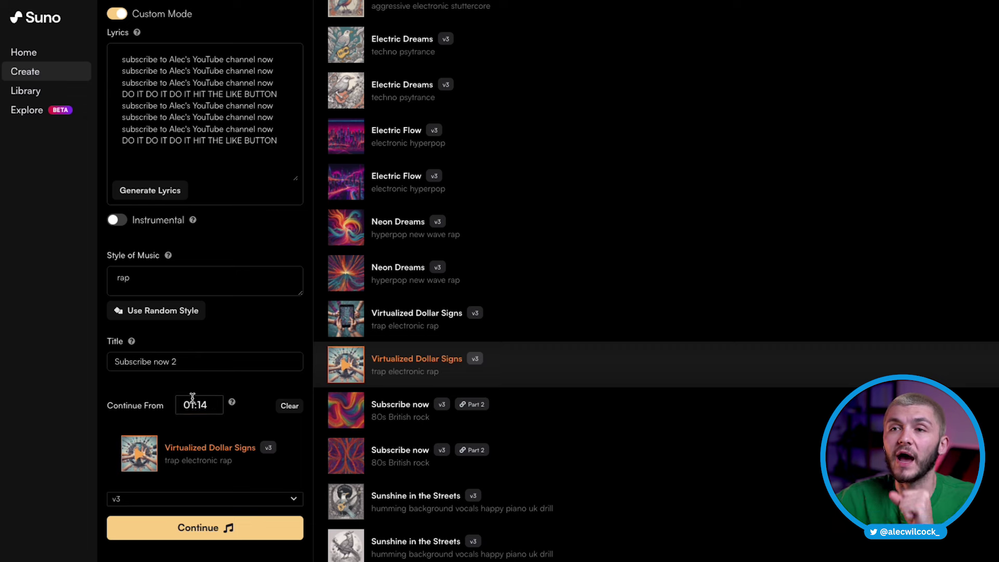
drag(281, 140, 150, 63)
key(ctrl+a)
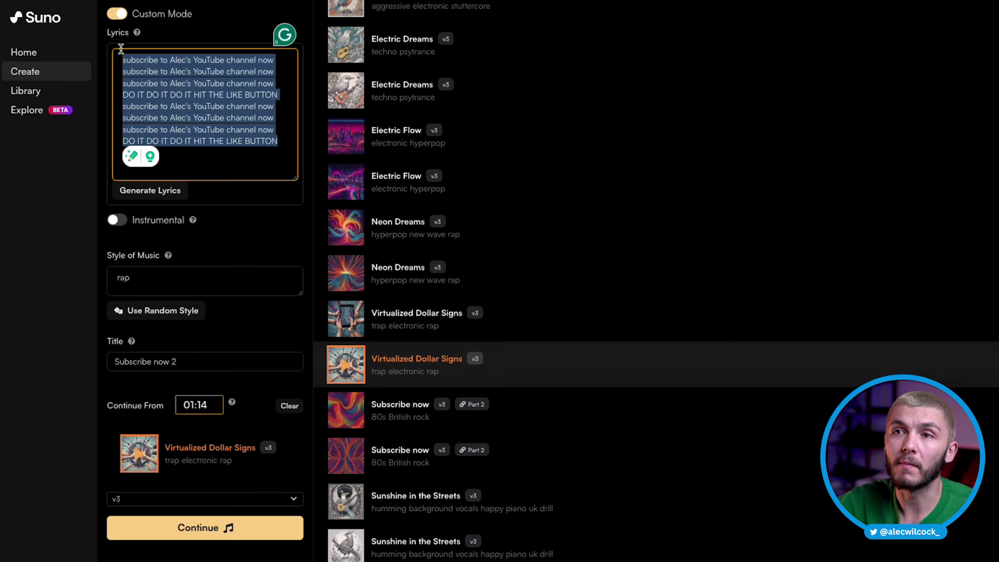
key(BackSpace)
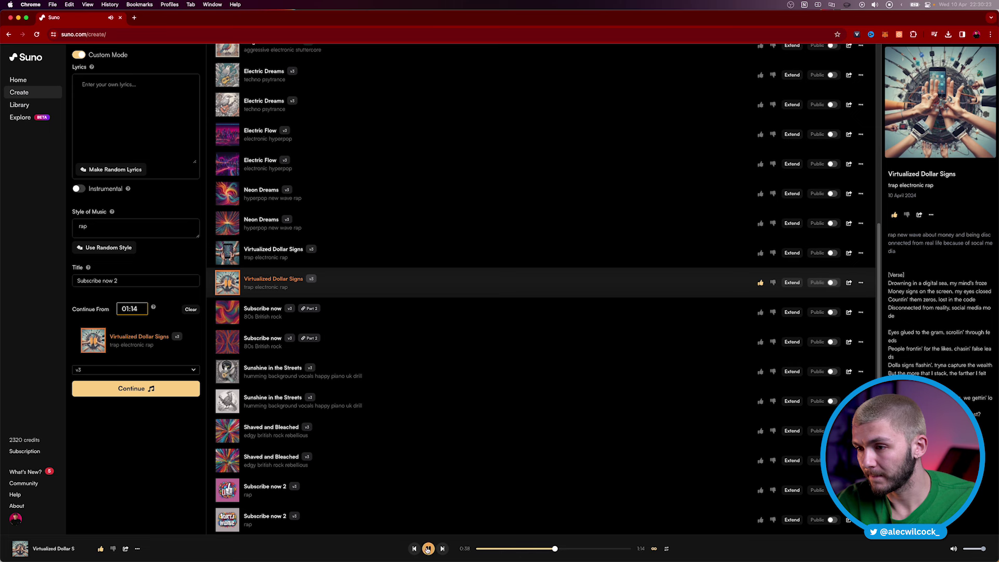
click(429, 549)
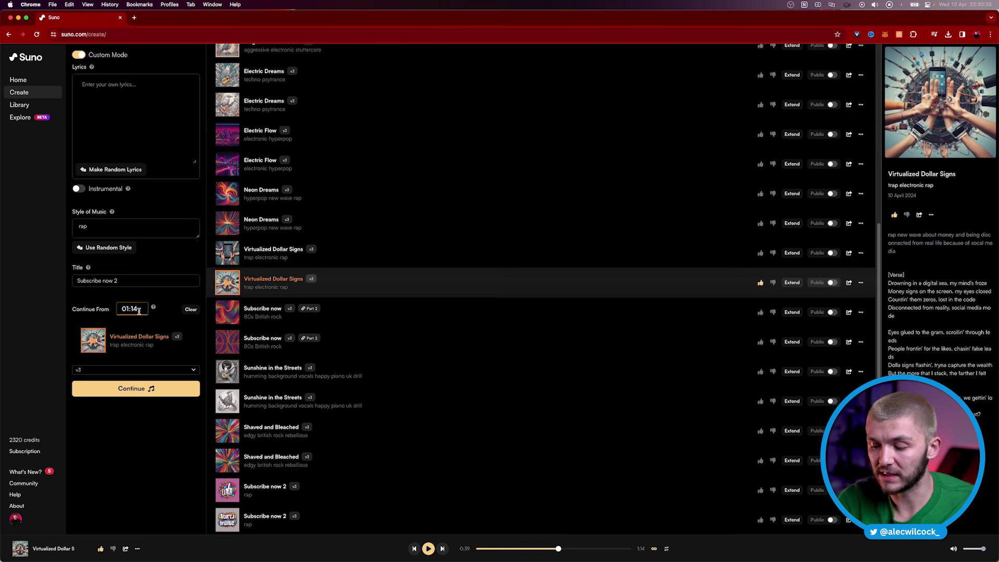
key(shift+Tab)
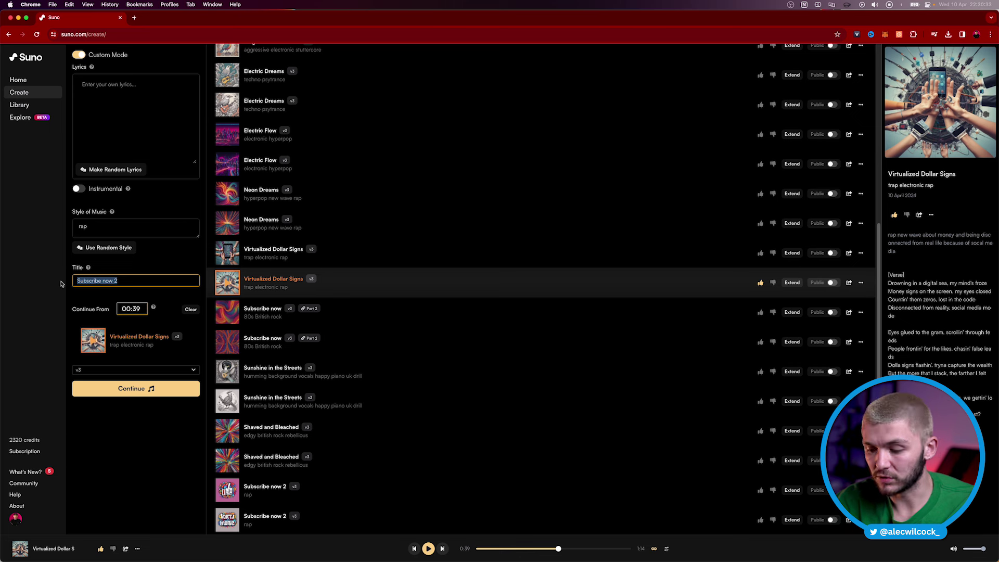
text(Part)
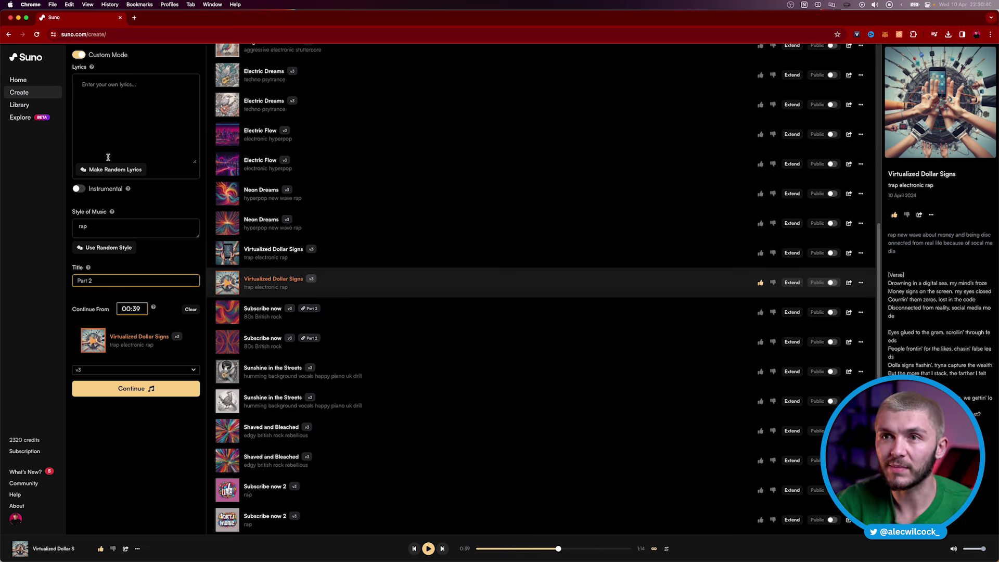
click(139, 391)
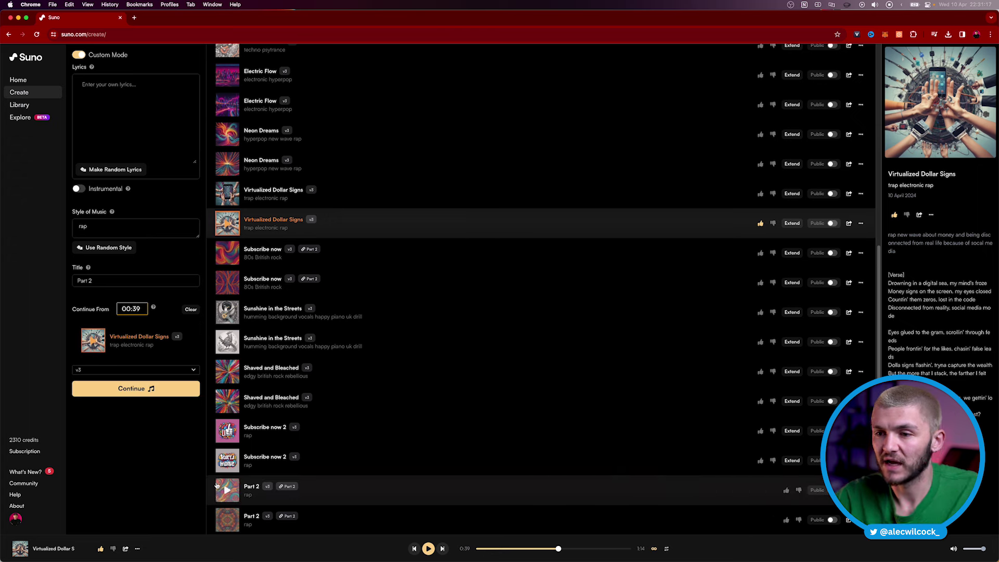
Play both Part 2 versions, then resume Virtualized Dollar Signs at about 0:28
click(227, 492)
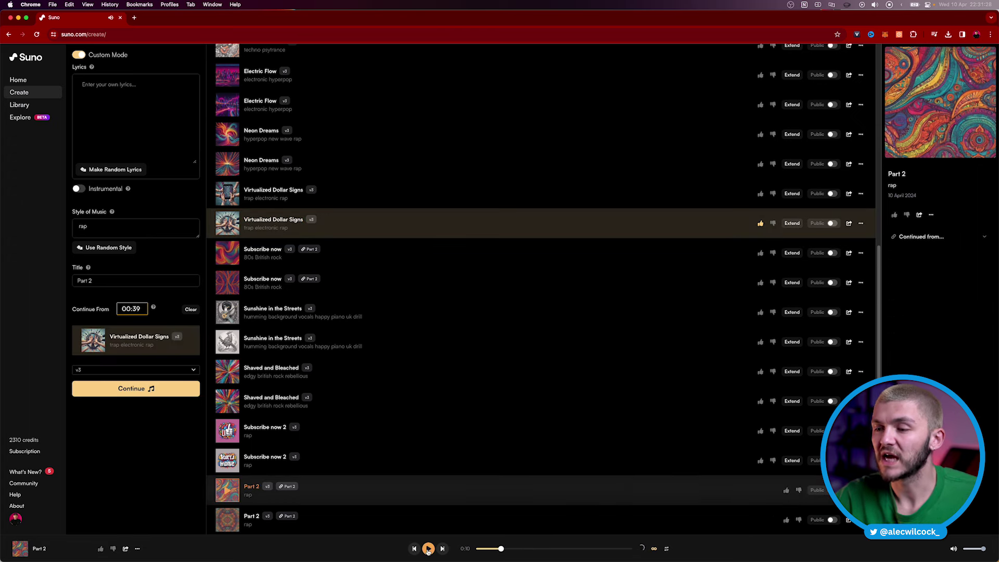
click(227, 521)
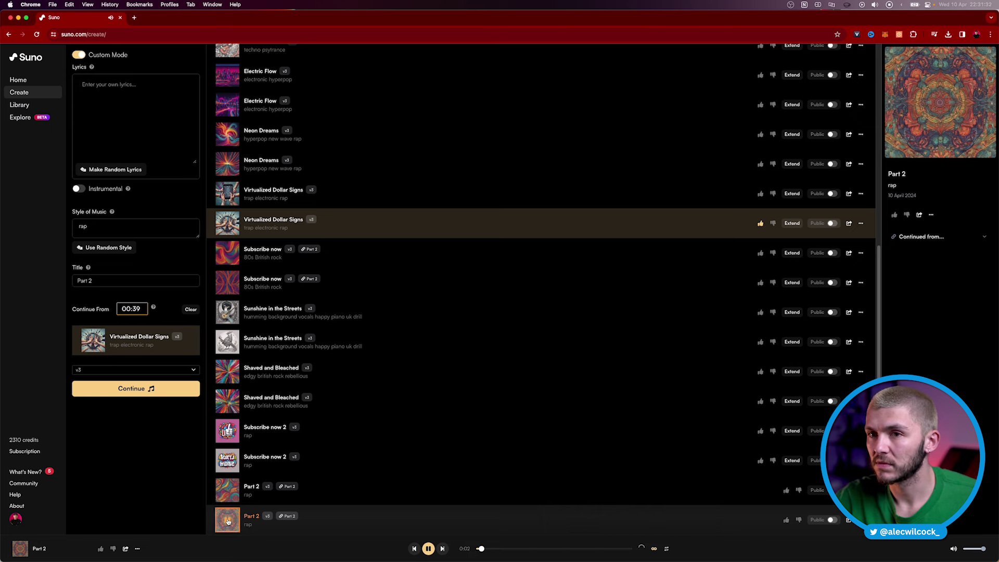
click(227, 223)
click(535, 549)
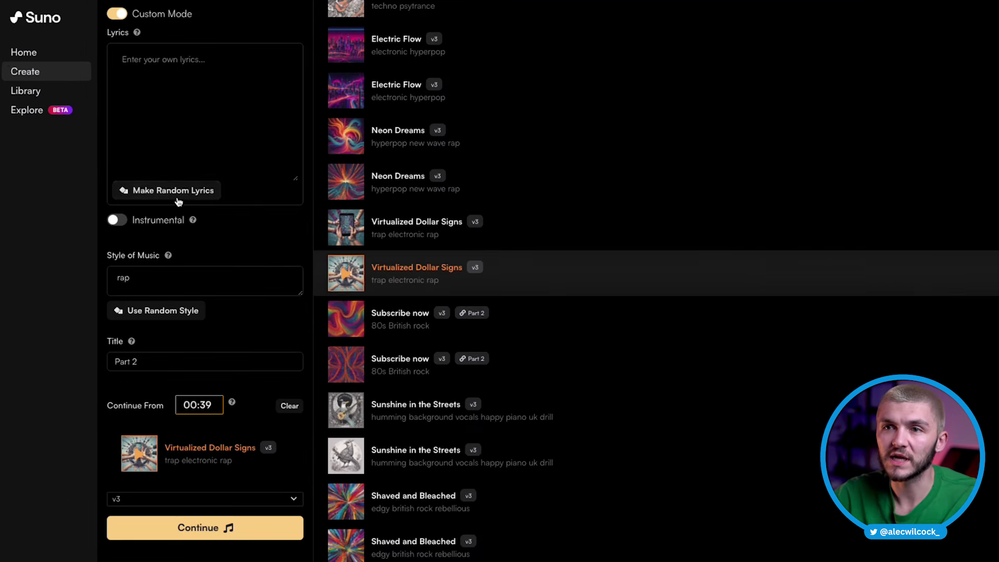
Generate random lyrics titled 'Dance Through the Night' and scroll through them
click(176, 193)
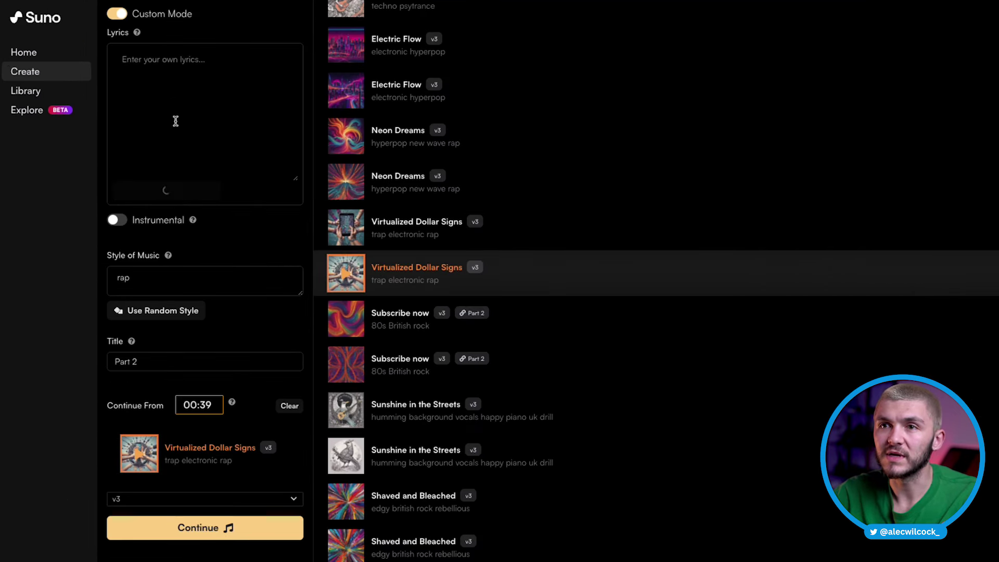
drag(293, 90, 288, 177)
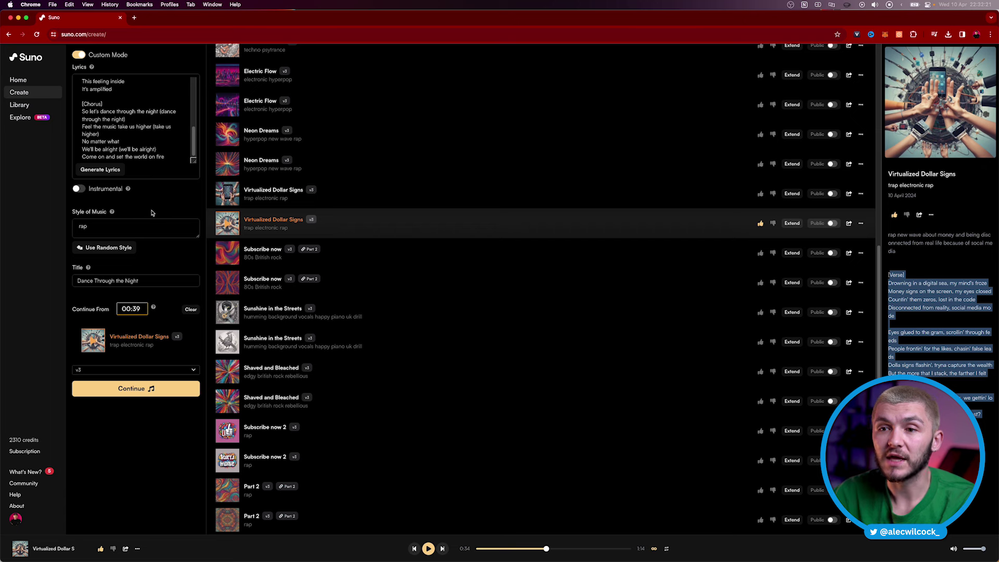
Generate the Dance Through the Night extension and play the first resulting track
click(130, 392)
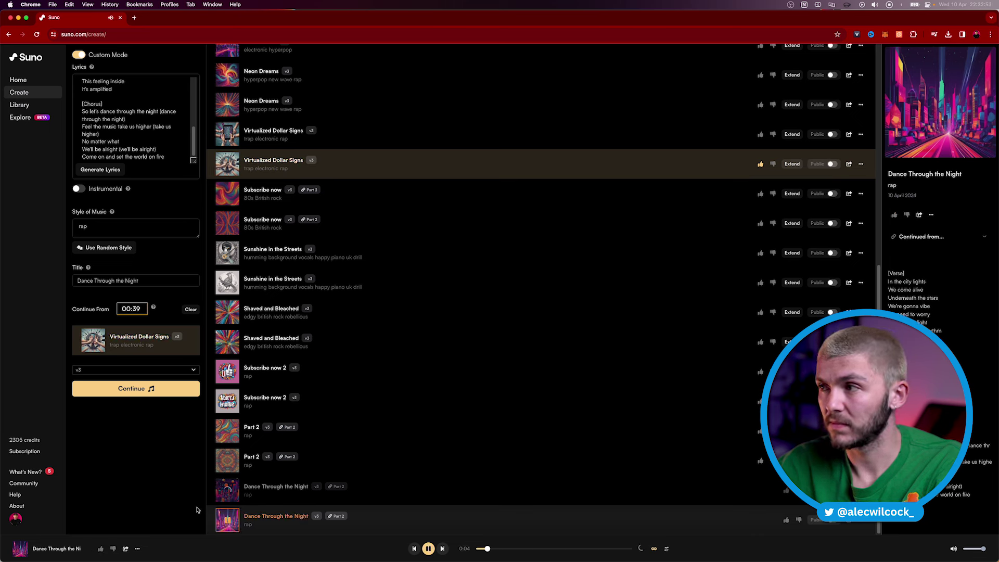
click(227, 492)
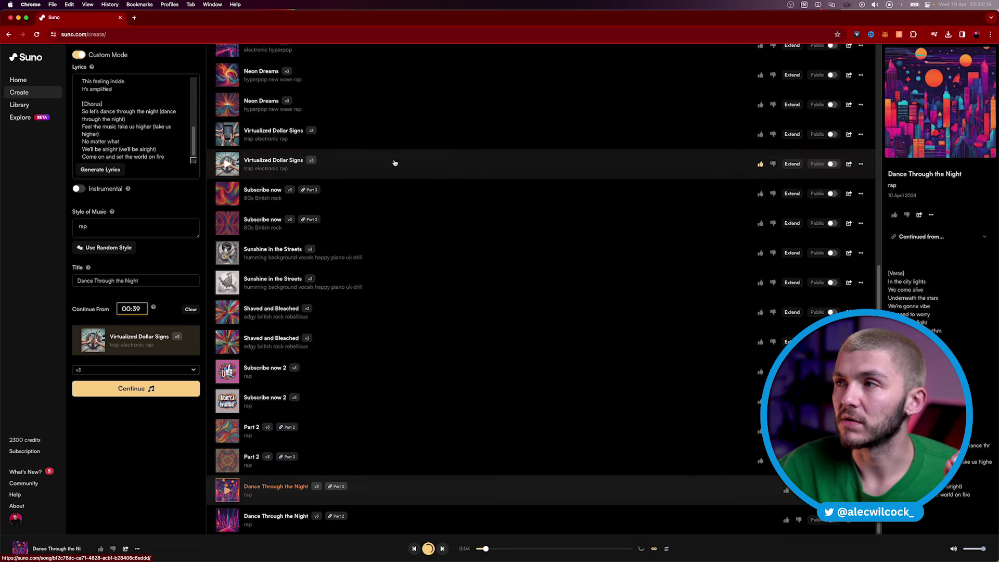
Download Virtualized Dollar Signs as an MP3 audio file
click(862, 165)
mouse_move(932, 229)
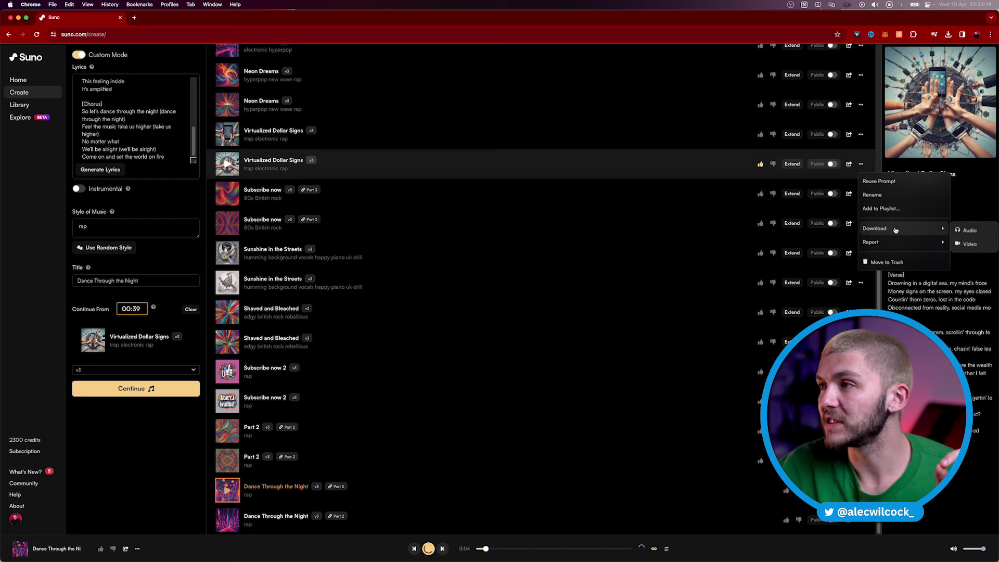
click(971, 231)
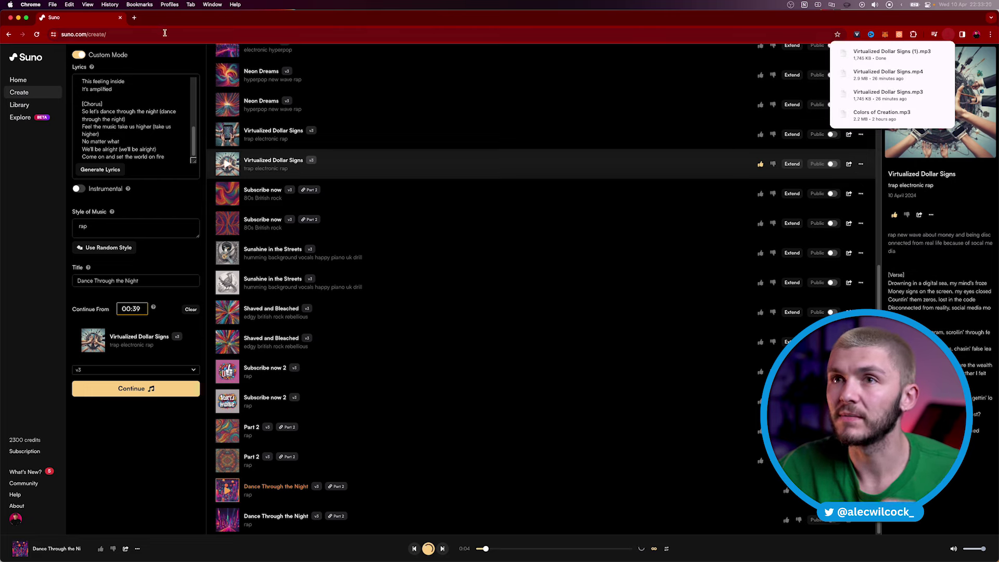
Load moises.ai in a new Chrome tab
click(134, 17)
text(moises.ai)
key(Return)
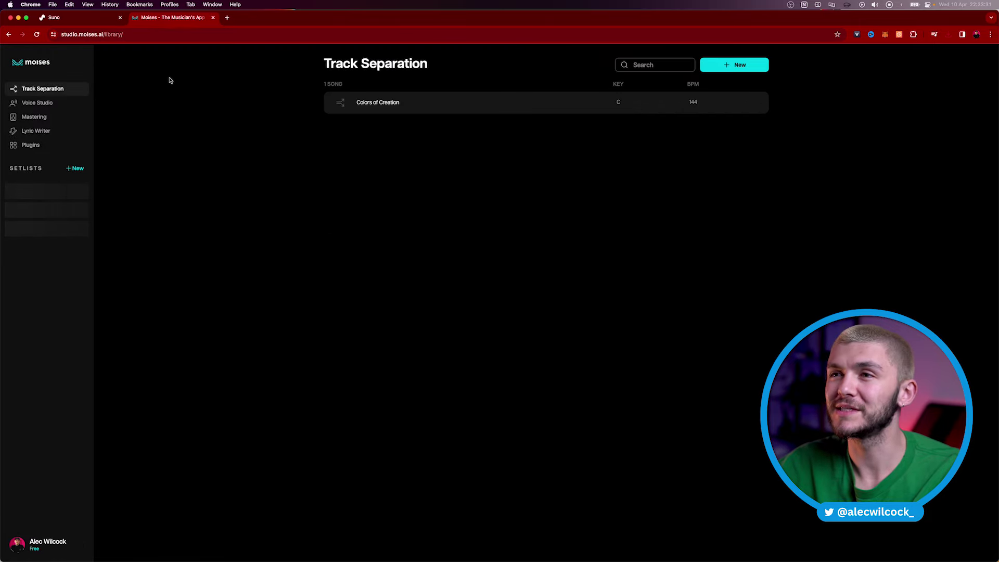
Upload Virtualized Dollar Signs.mp3 to Moises for a Vocals, Drums, Bass, Other separation
click(734, 65)
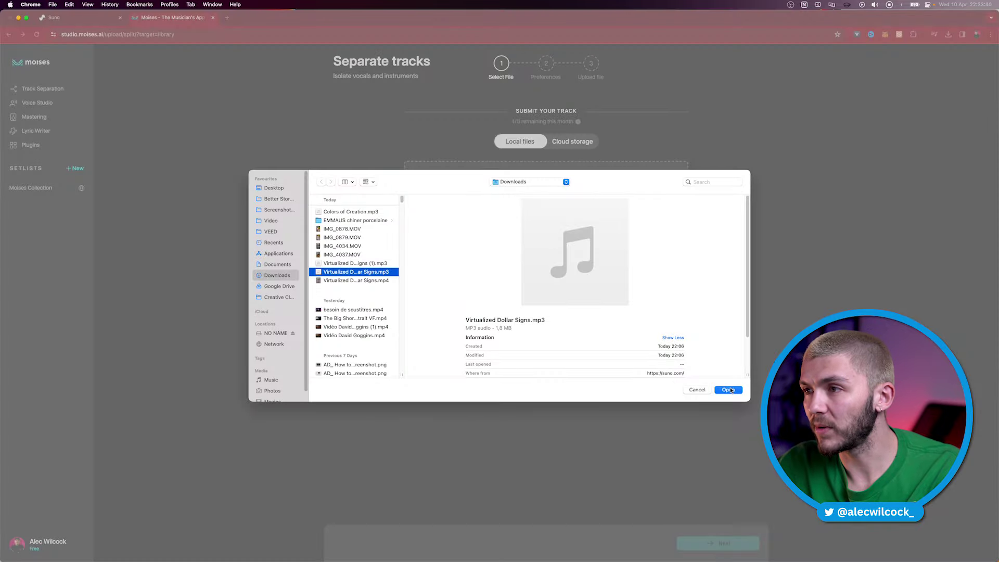
click(729, 390)
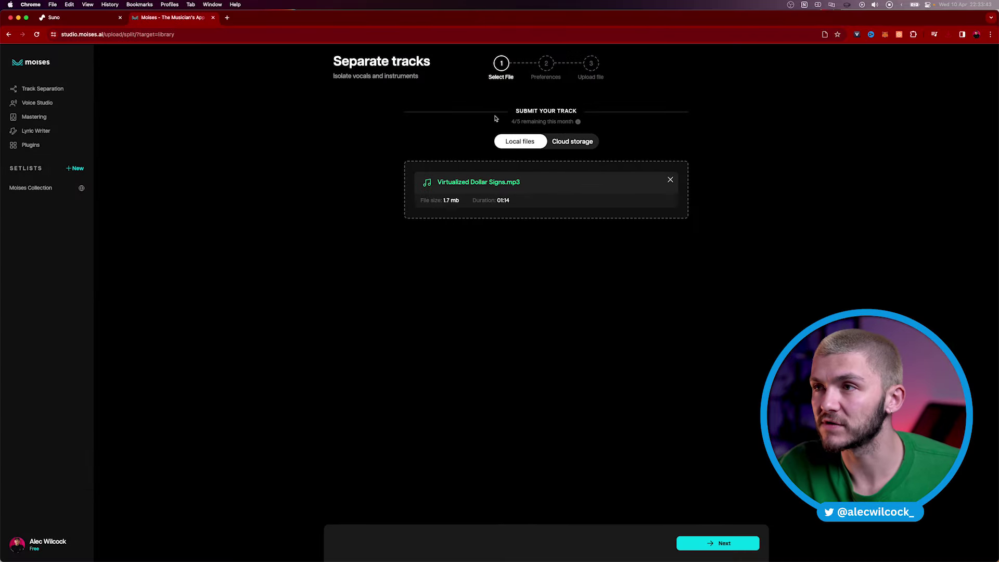
click(716, 545)
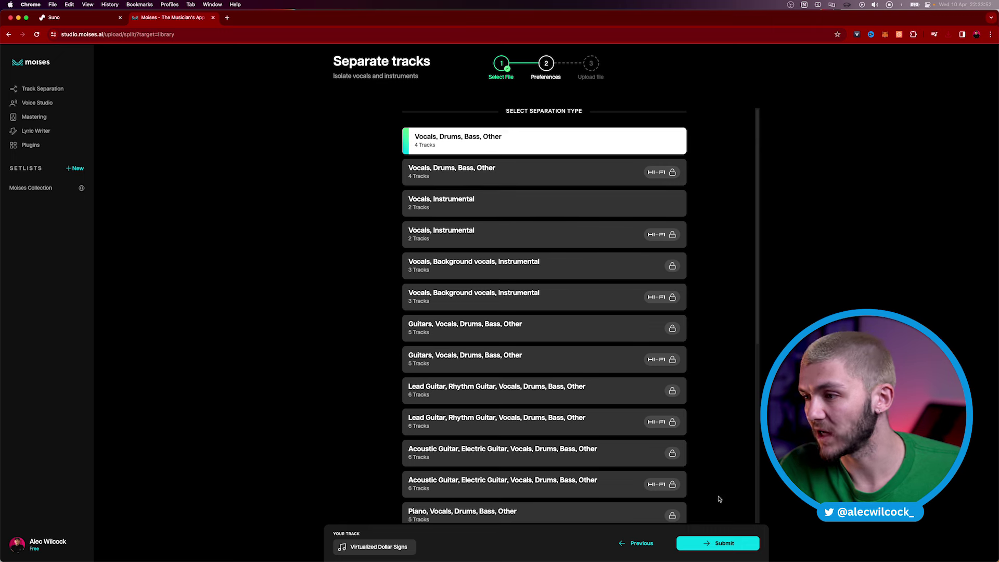
click(725, 543)
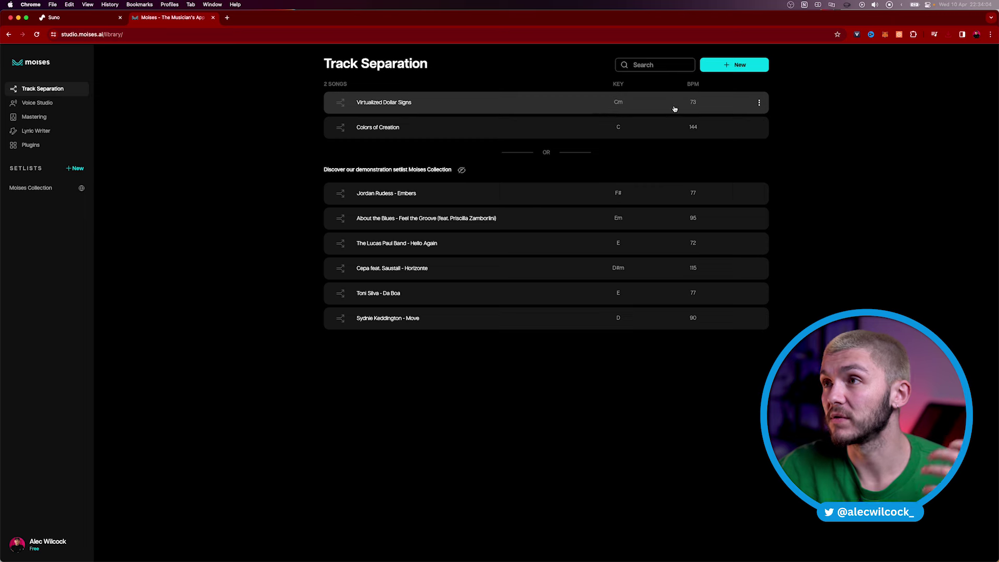
click(395, 104)
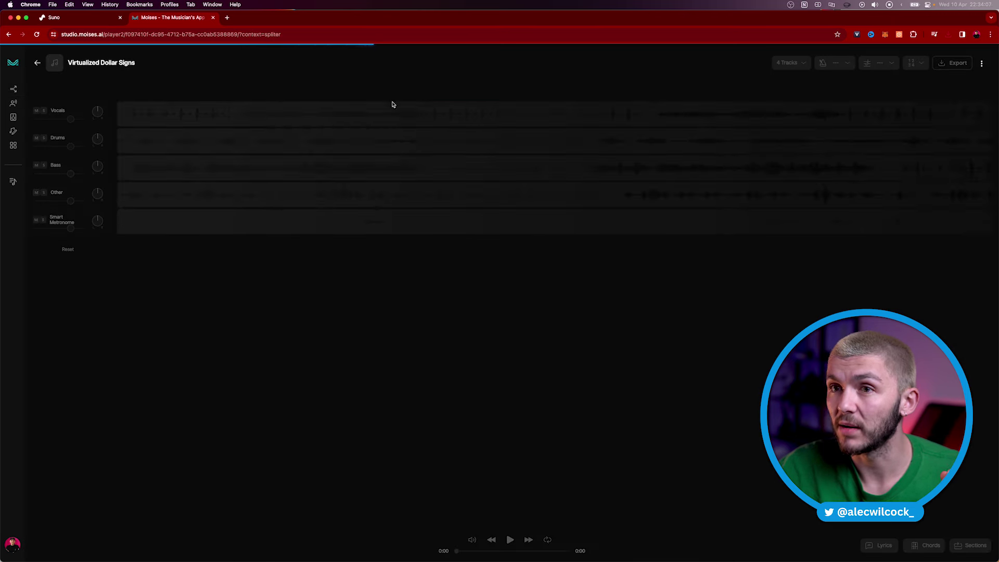
click(45, 111)
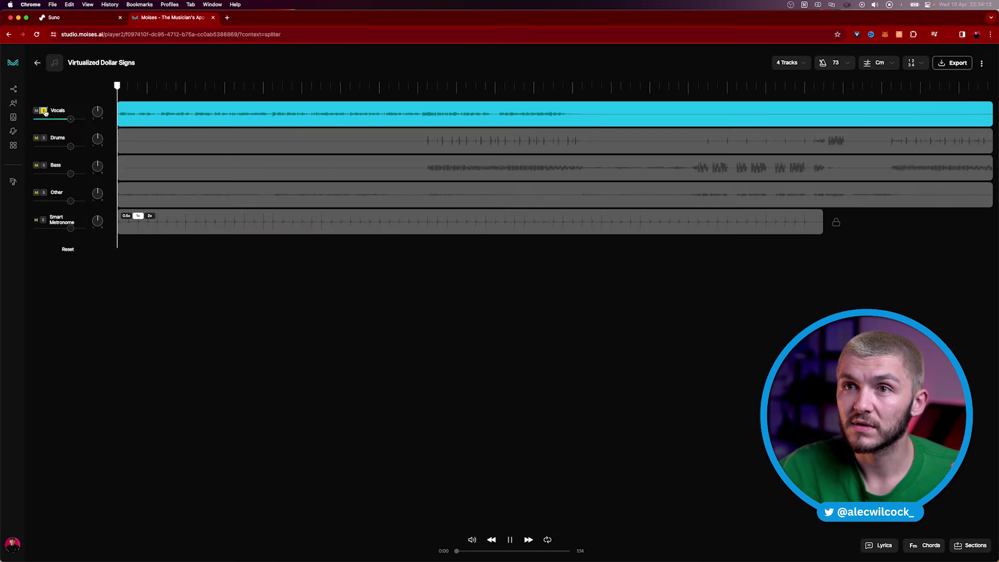
key(space)
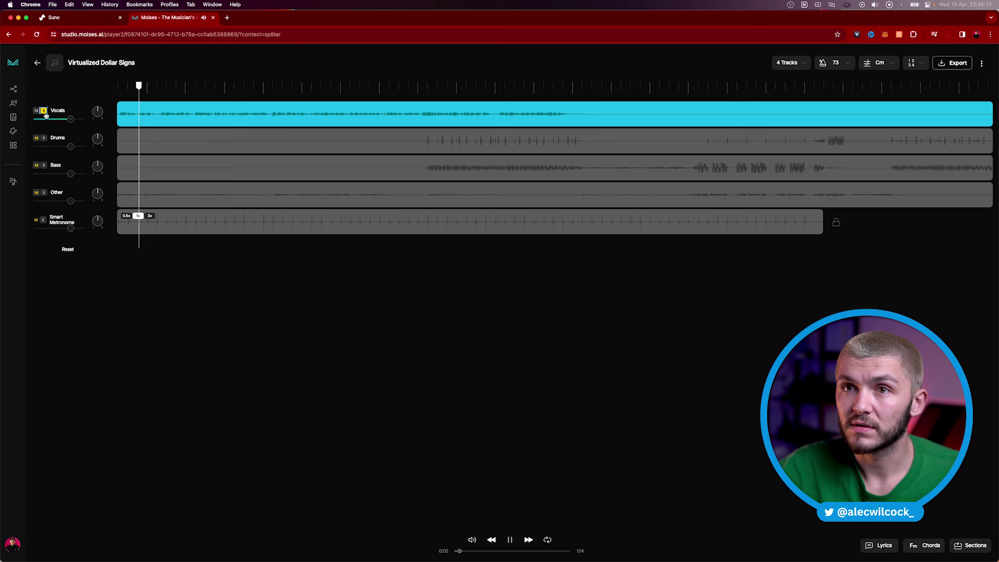
click(44, 138)
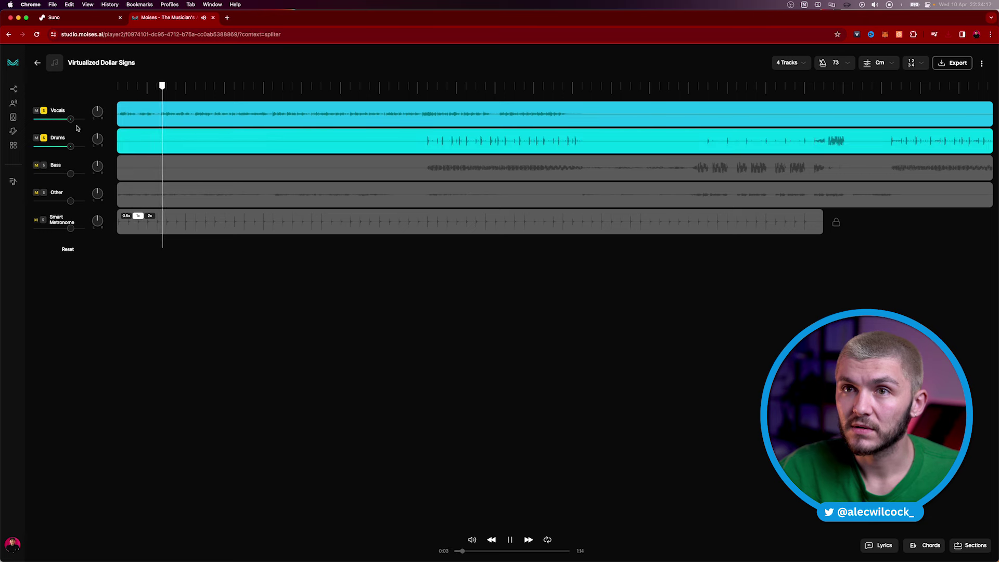
click(44, 111)
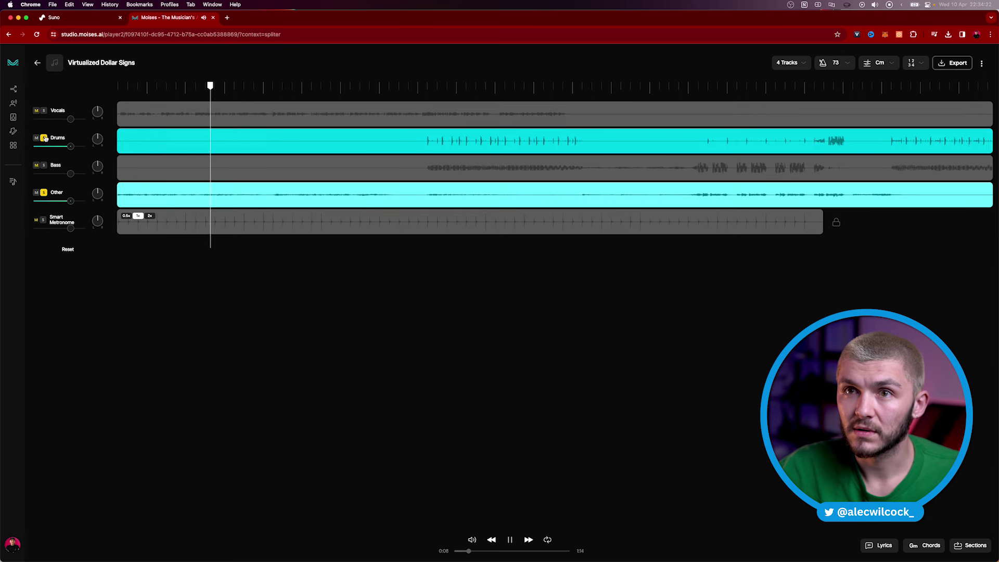
click(44, 139)
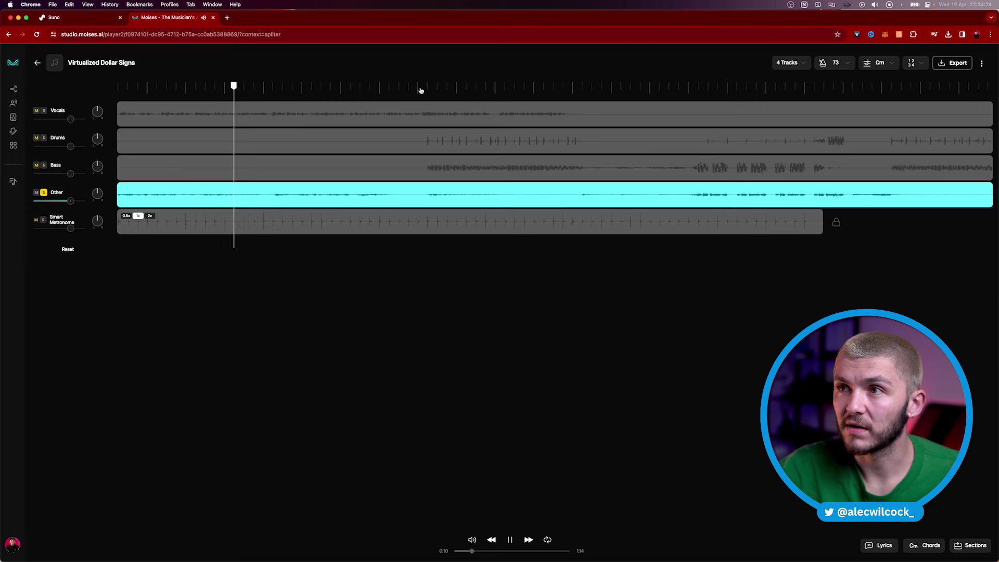
click(442, 90)
click(43, 138)
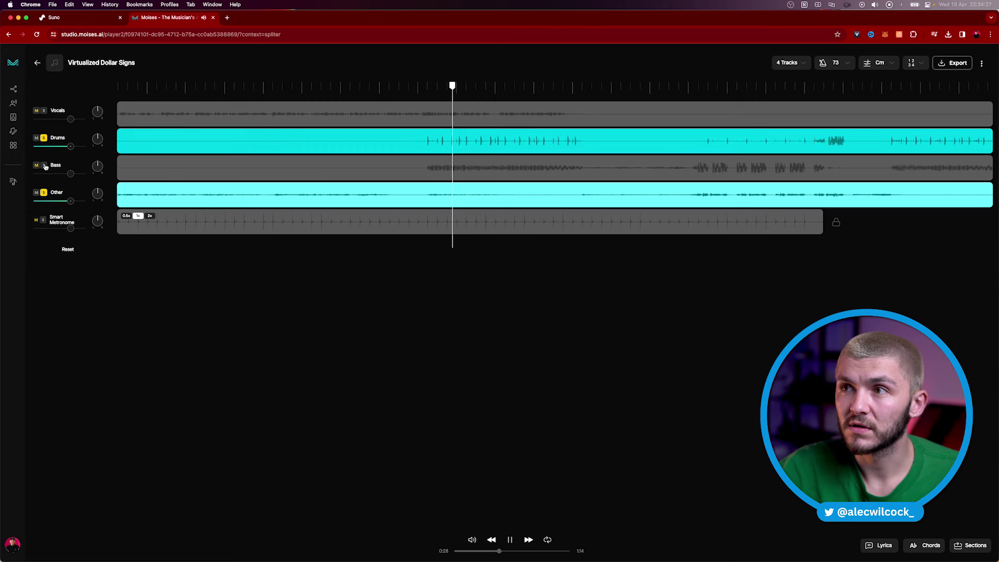
click(44, 165)
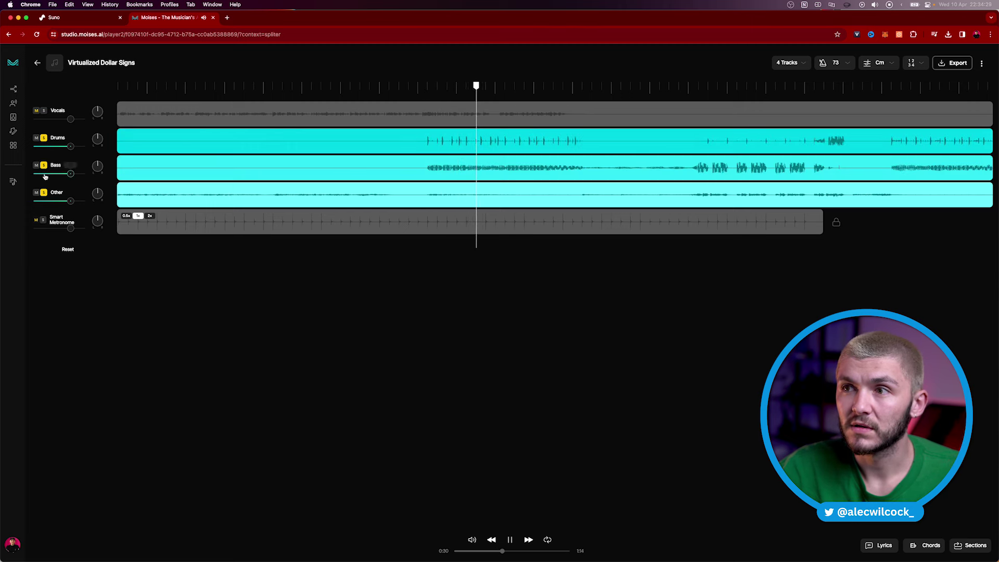
click(44, 111)
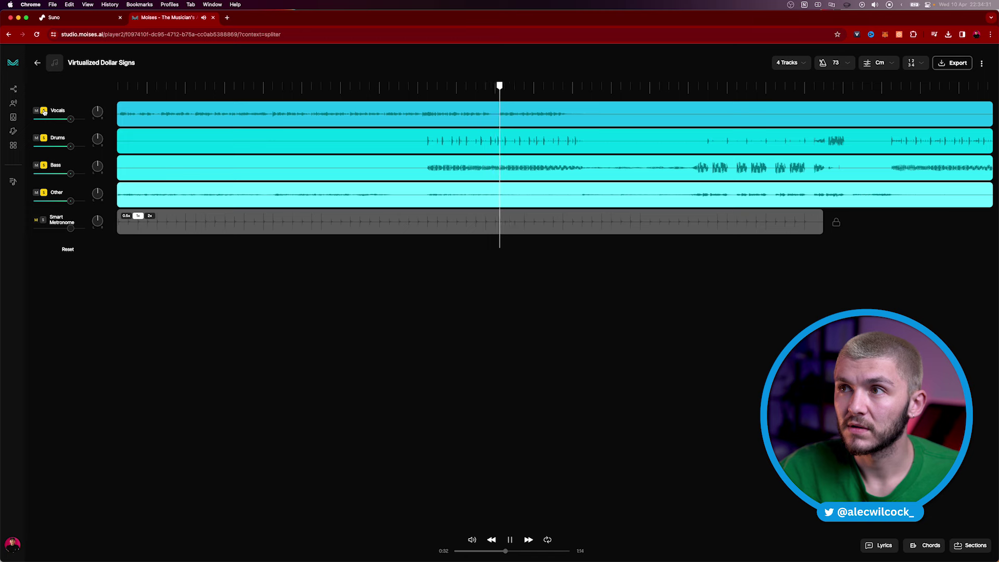
click(44, 111)
key(space)
click(44, 138)
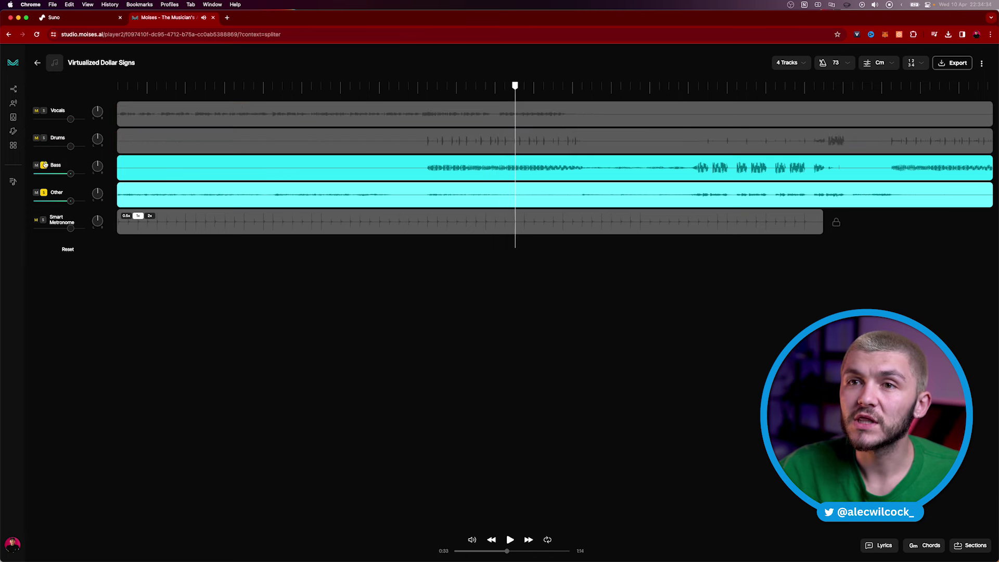
click(44, 165)
click(44, 193)
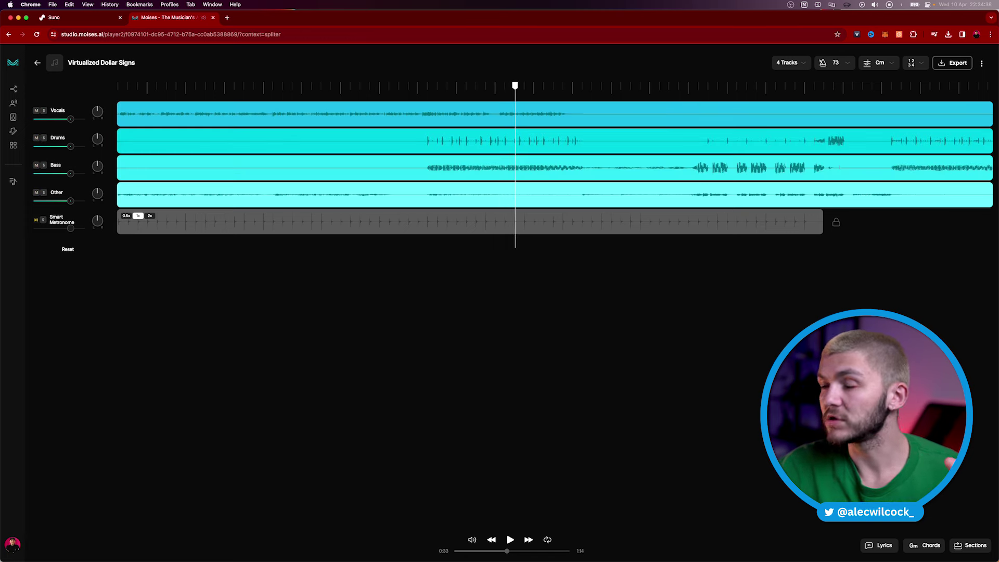
Display the track's chord diagrams (Fm, Eb, Gm) and rewind playback to 0:00
click(922, 545)
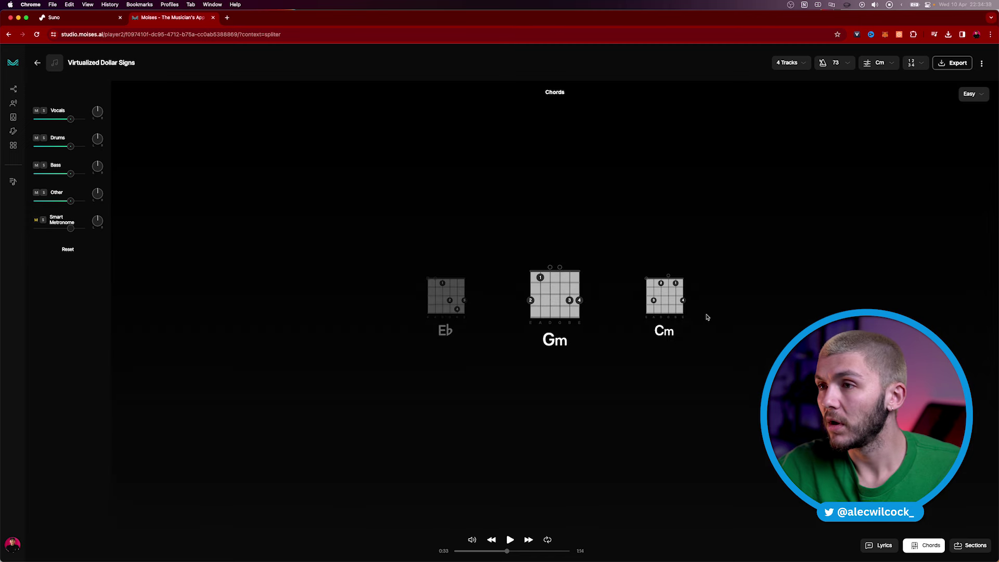
click(459, 552)
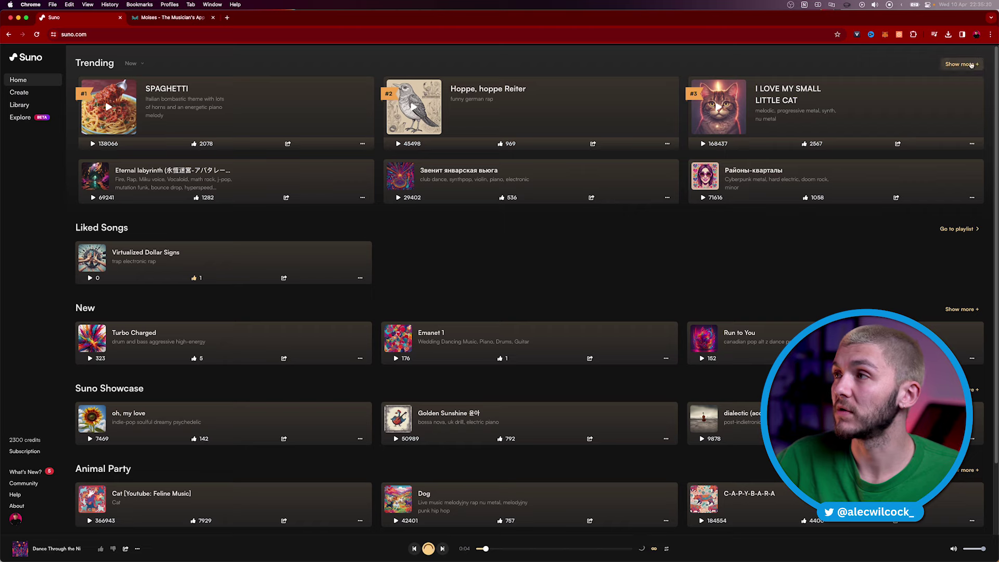
Expand Trending with Show more and scroll through the additional tracks
click(972, 64)
scroll(592, 183, down, 7)
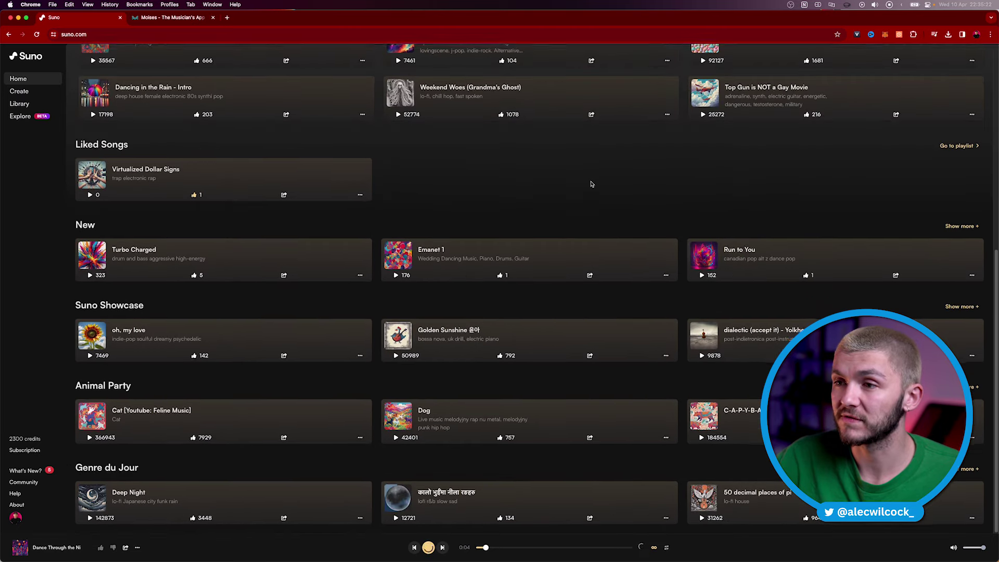
scroll(592, 184, up, 7)
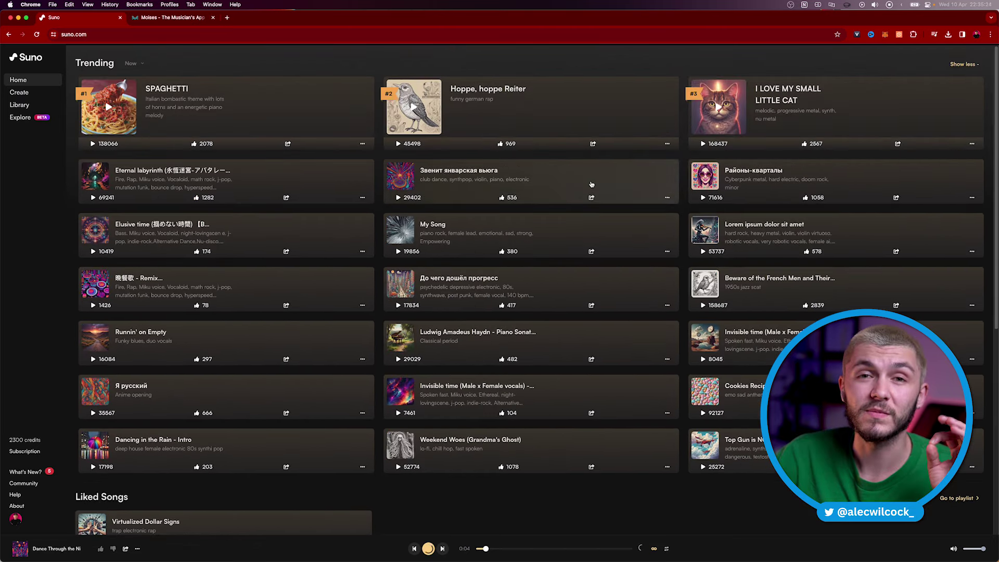